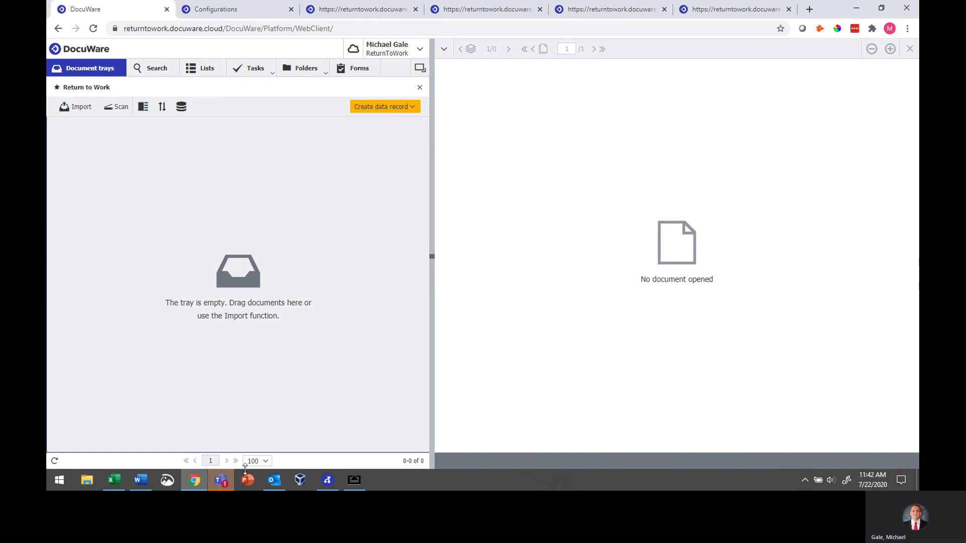
Show the DW Screening Forms QR flyer beside the mirrored iPhone, then return to Chrome
mouse_move(146, 483)
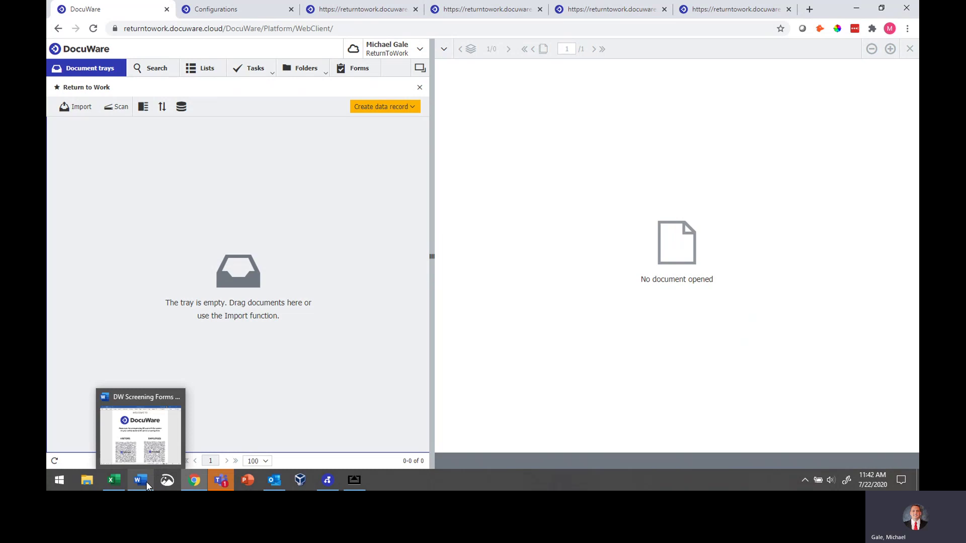
left_click(146, 482)
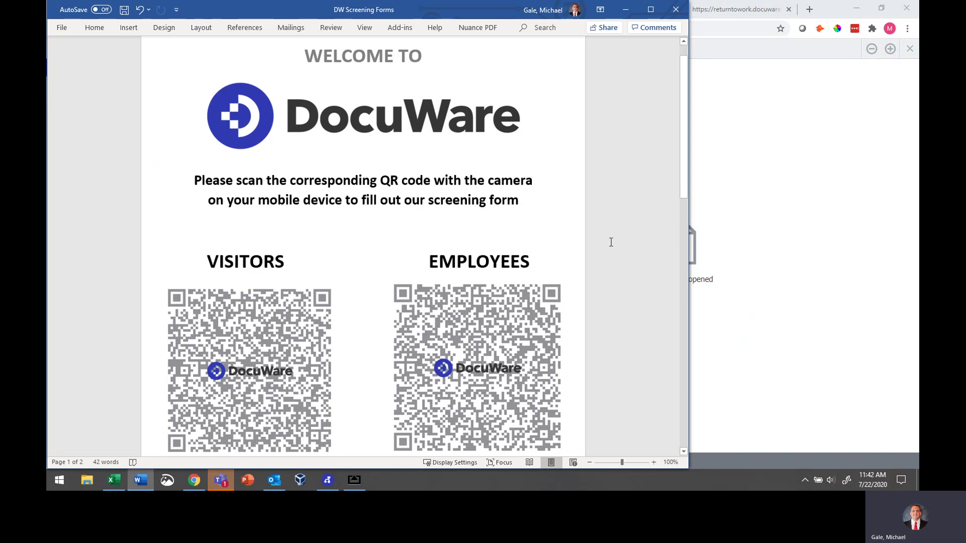
left_click(354, 480)
mouse_move(352, 476)
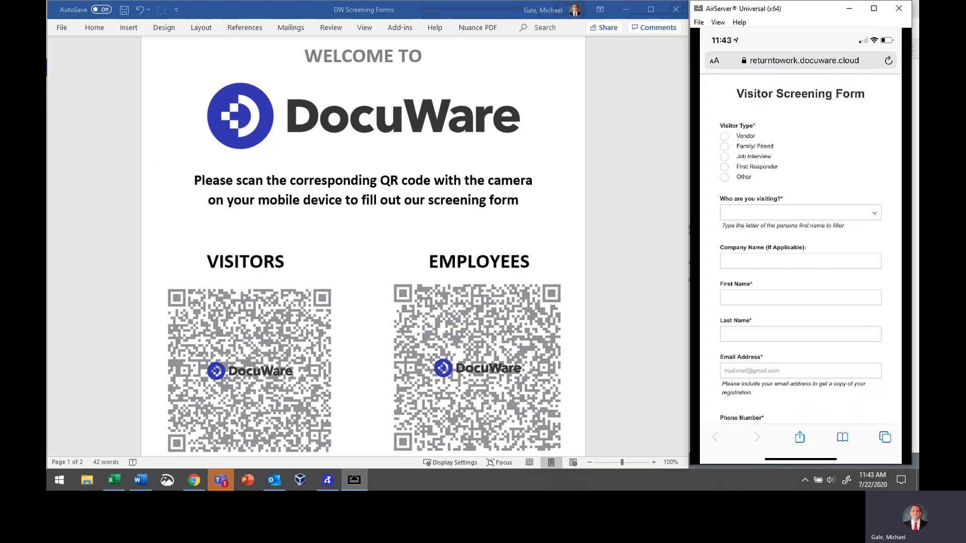
left_click(194, 474)
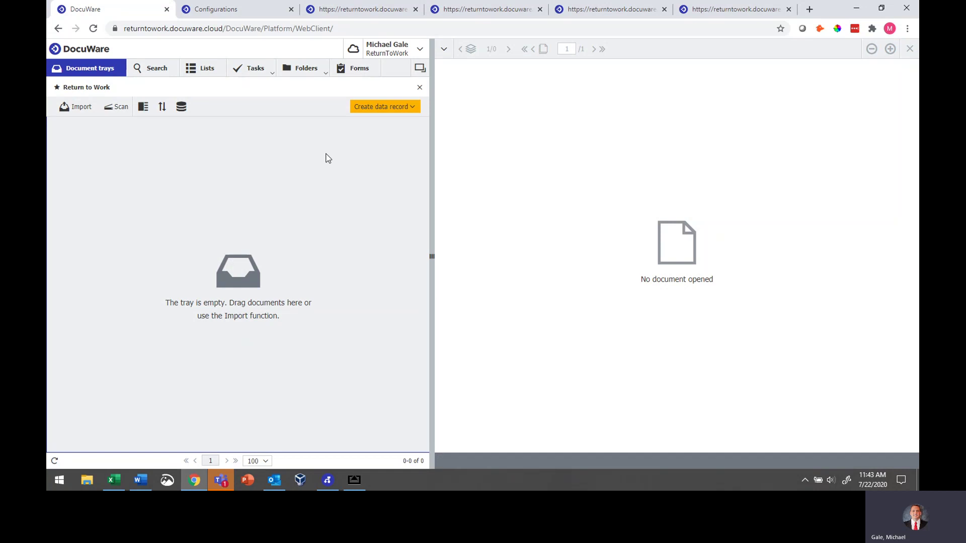
Open the Visitor Screening Form and choose the host under Who are you visiting
left_click(383, 9)
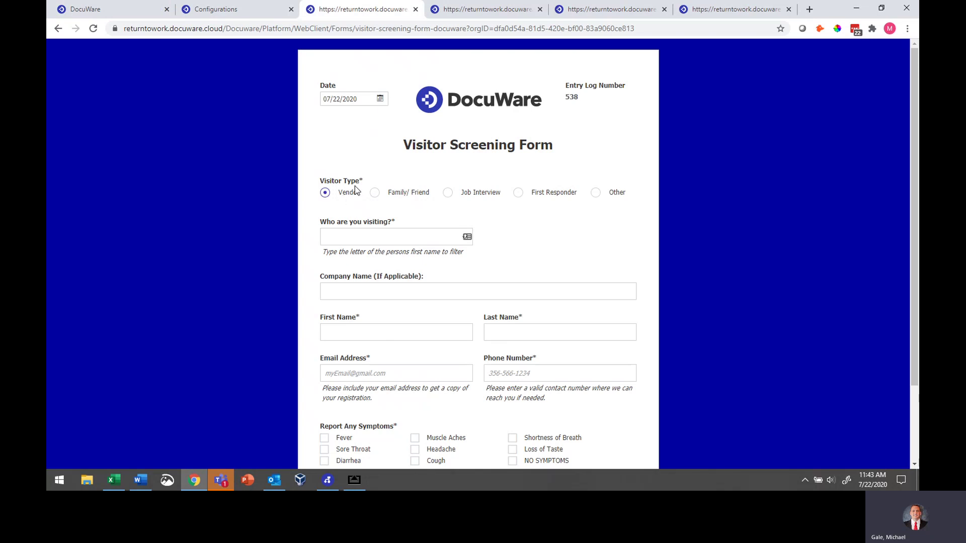
left_click(367, 233)
type("m")
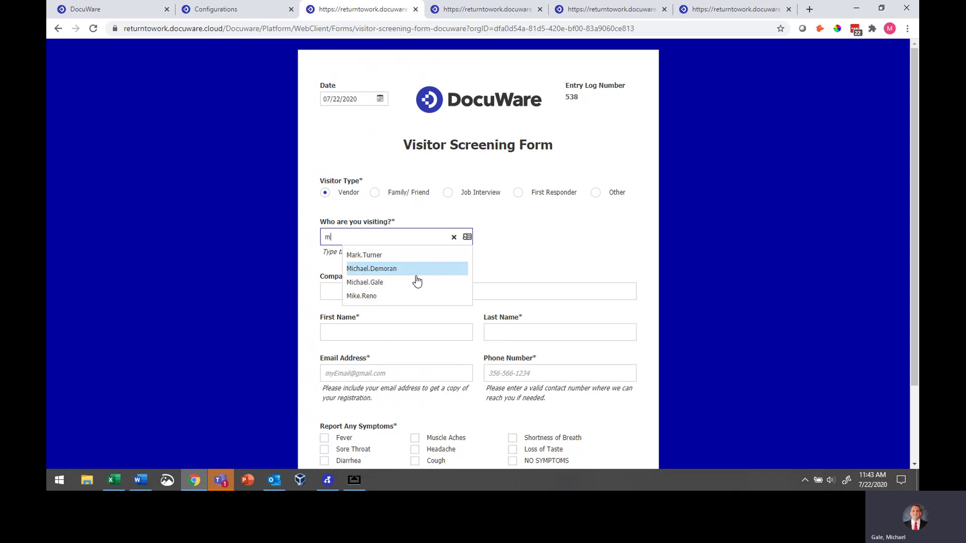
left_click(395, 283)
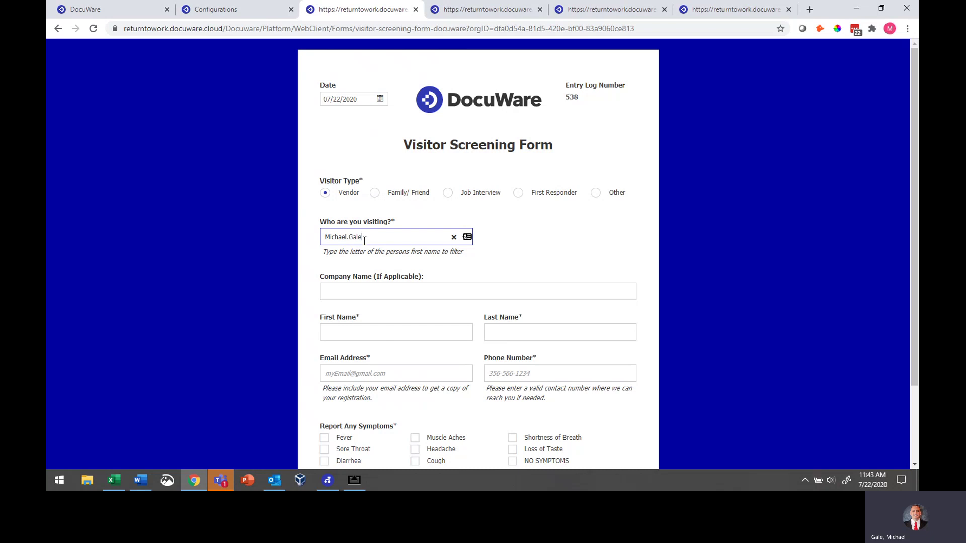
Enter company Disneyland and the visitor's first name, last name, e-mail and phone number
left_click(355, 286)
type("Dis")
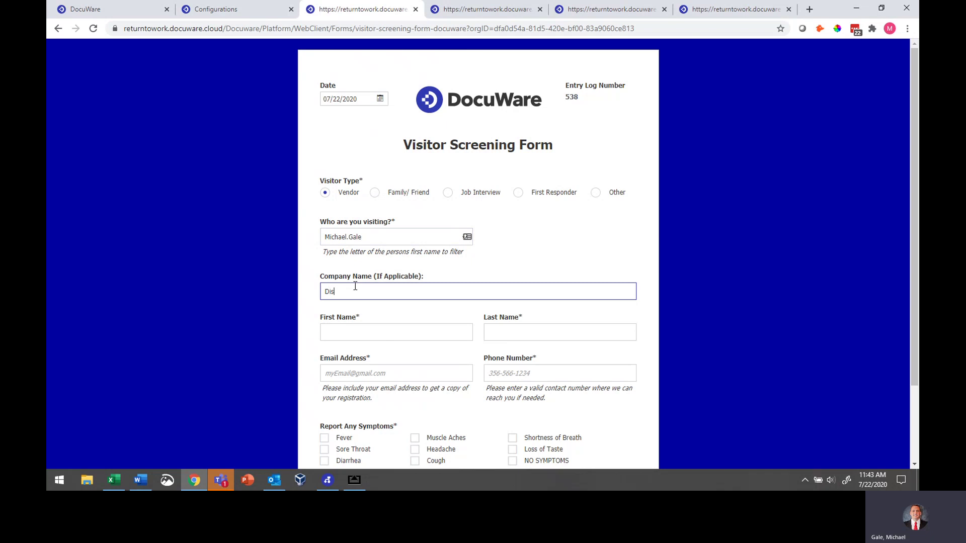
type("neyland")
key("Tab")
type("Mickey")
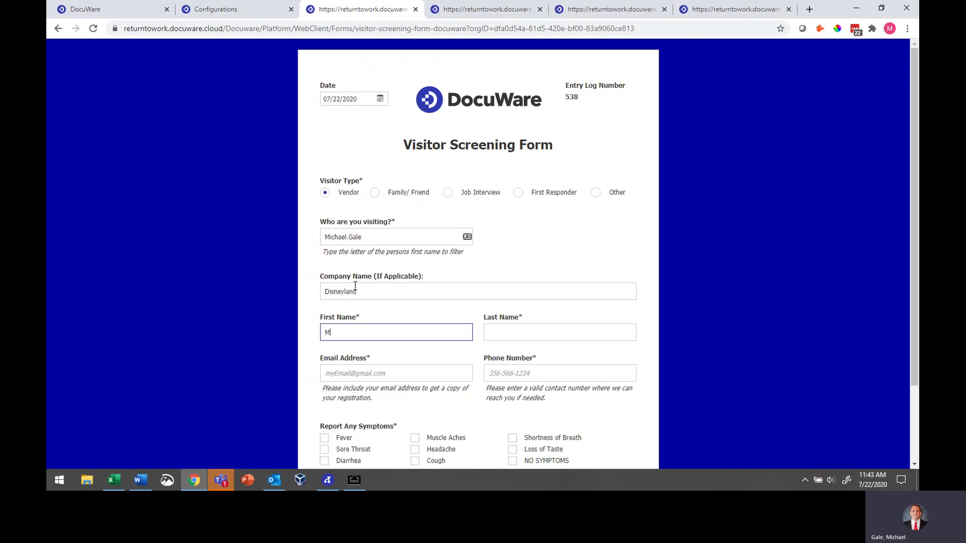
key("Tab")
type("Mouse")
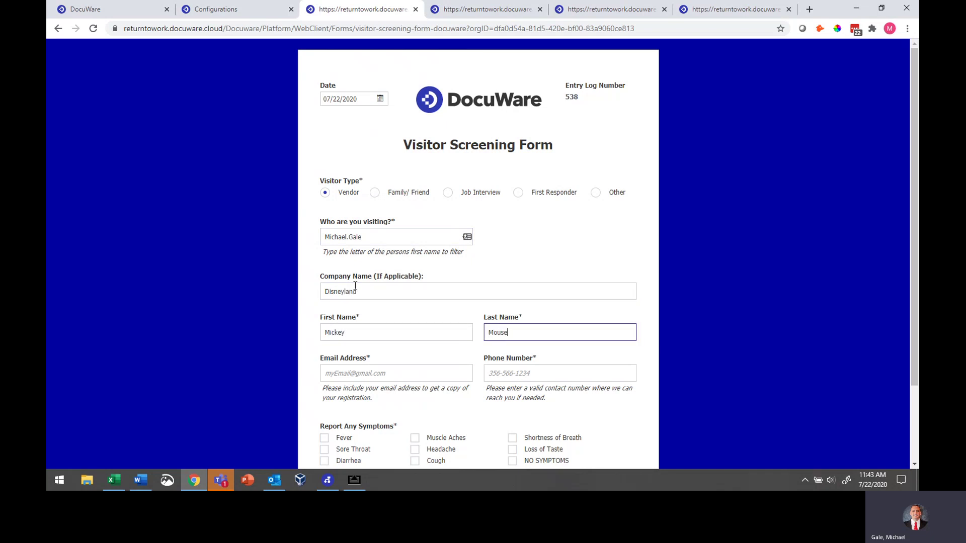
key("Tab")
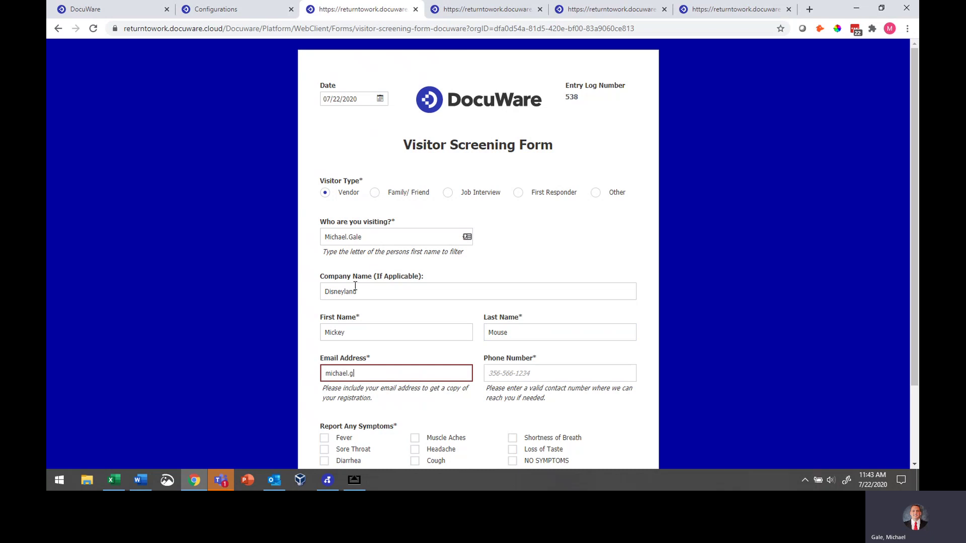
key("Tab")
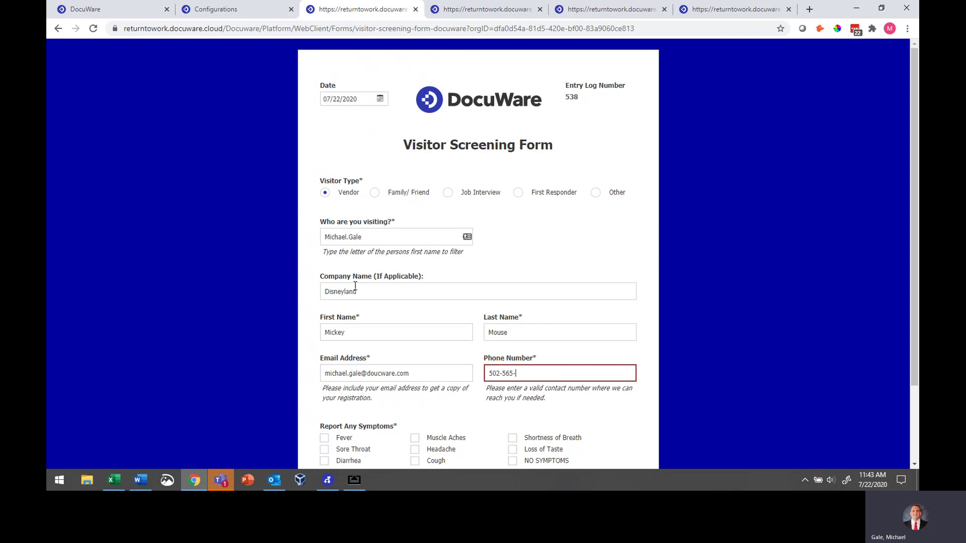
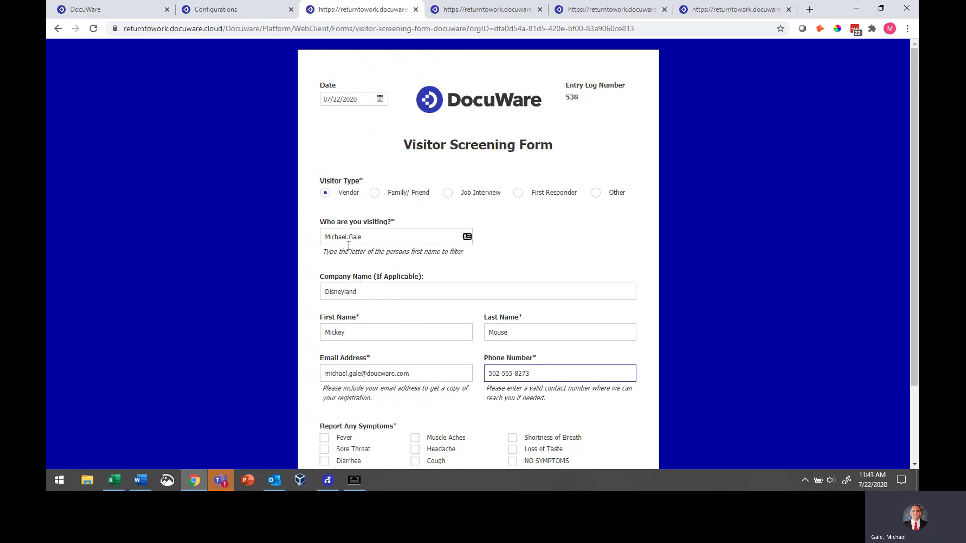
scroll(388, 261, "down", 2)
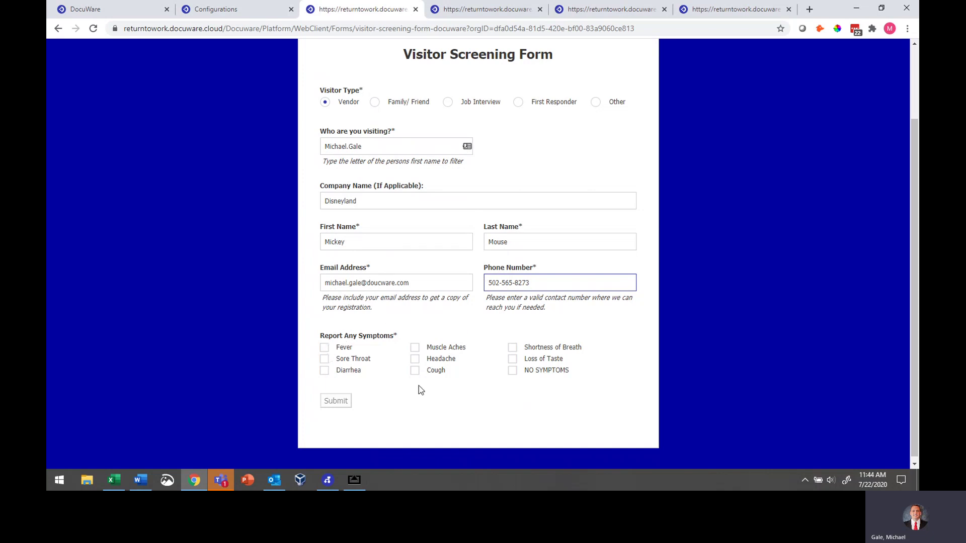
Mark NO SYMPTOMS on the visitor form's symptom checklist
left_click(513, 372)
scroll(453, 347, "down", 2)
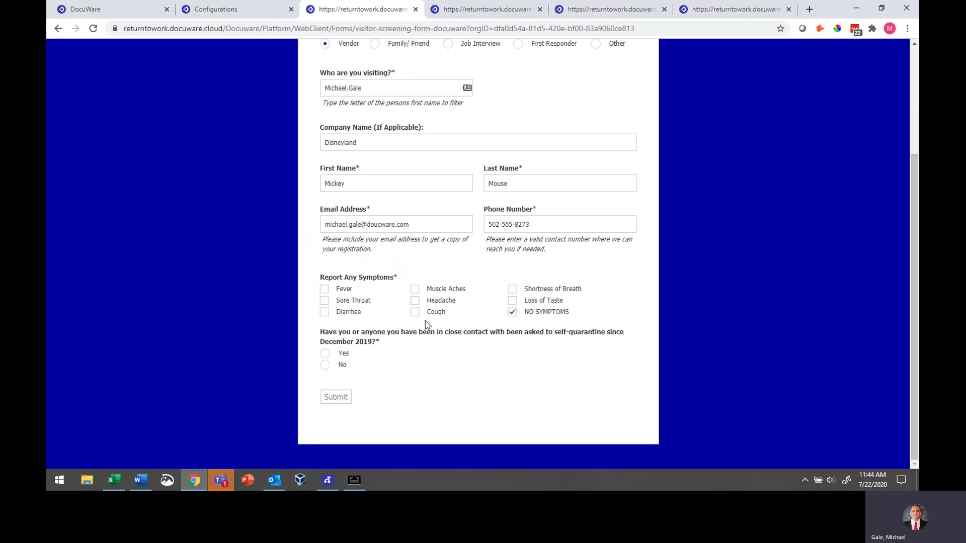
left_click(512, 312)
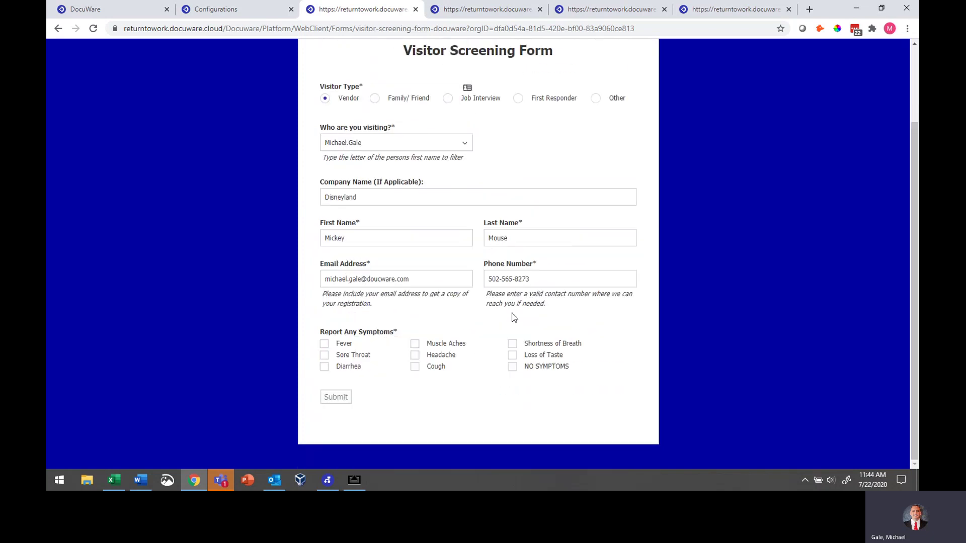
left_click(414, 344)
scroll(418, 350, "down", 2)
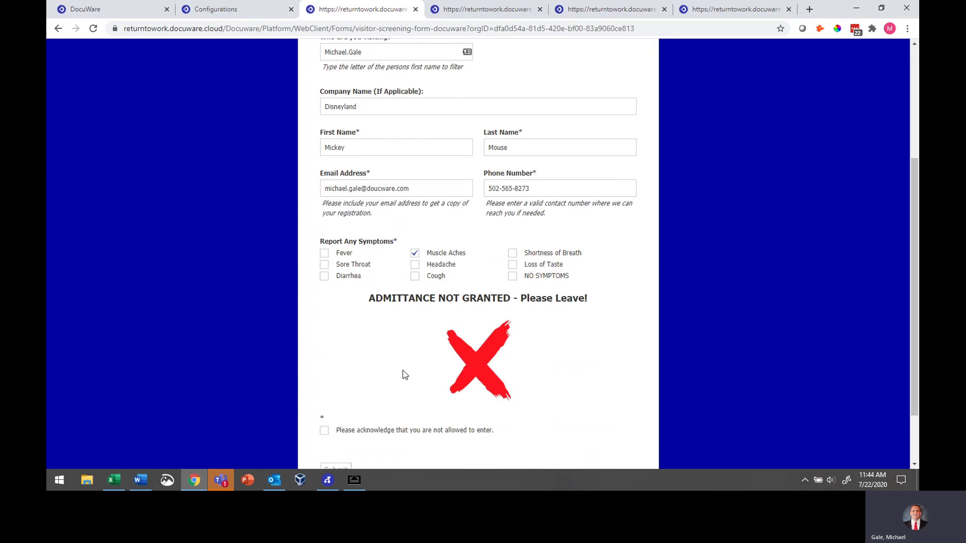
scroll(362, 437, "down", 2)
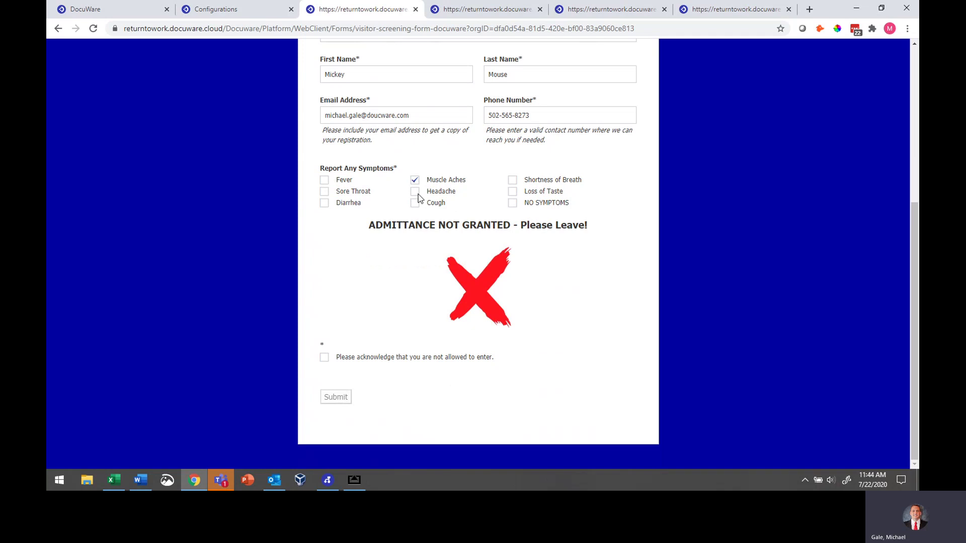
left_click(415, 180)
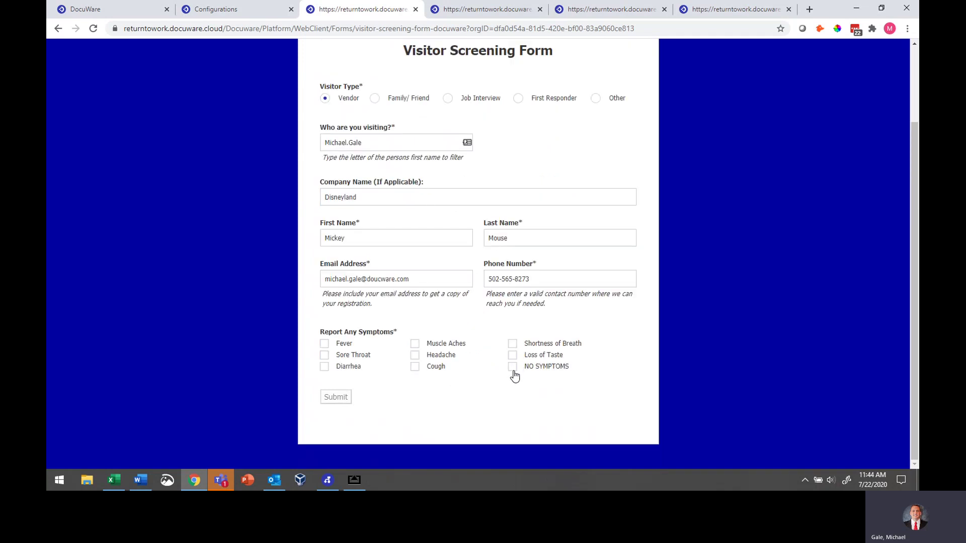
left_click(513, 367)
scroll(541, 335, "down", 2)
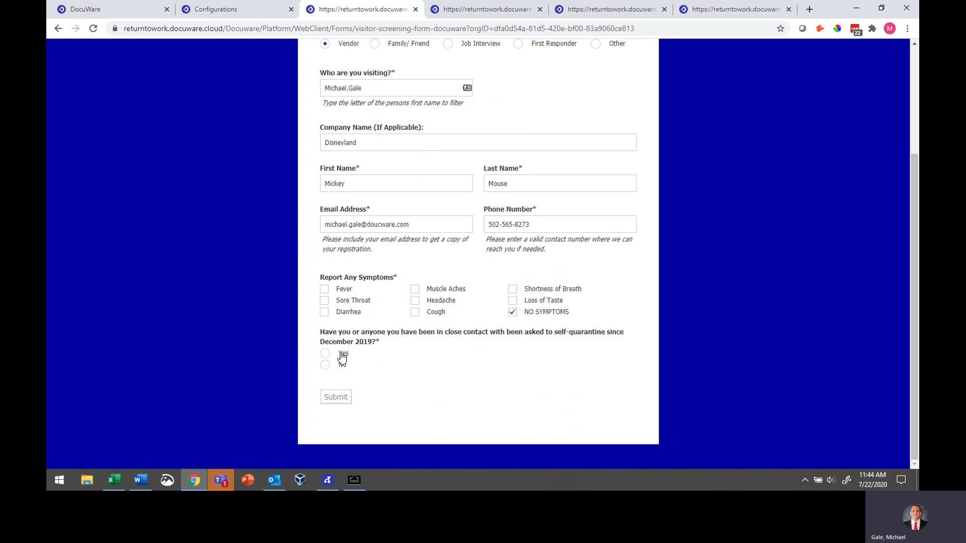
Answer No to the self-quarantine, recent symptoms, travel and COVID-19 contact questions
left_click(326, 365)
scroll(336, 371, "down", 2)
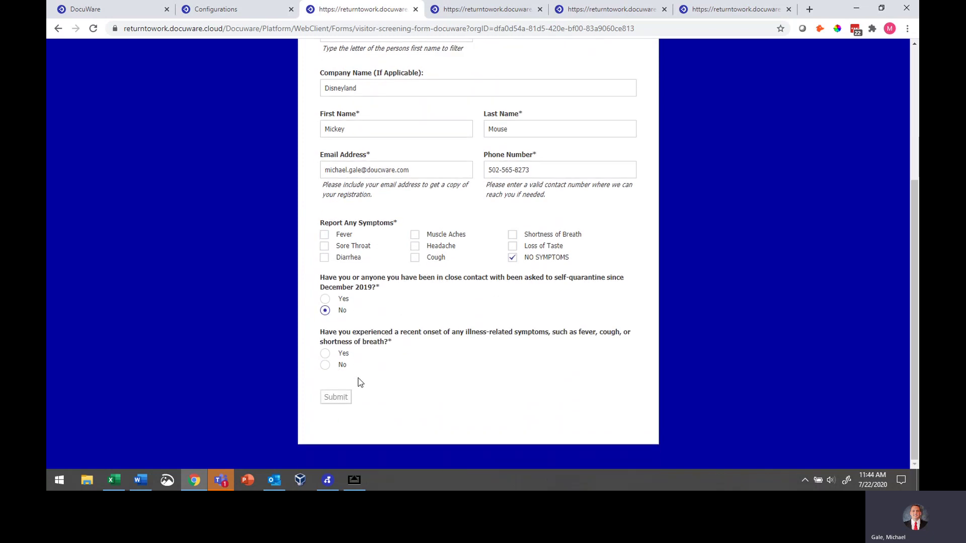
left_click(342, 370)
scroll(340, 371, "down", 1)
left_click(339, 359)
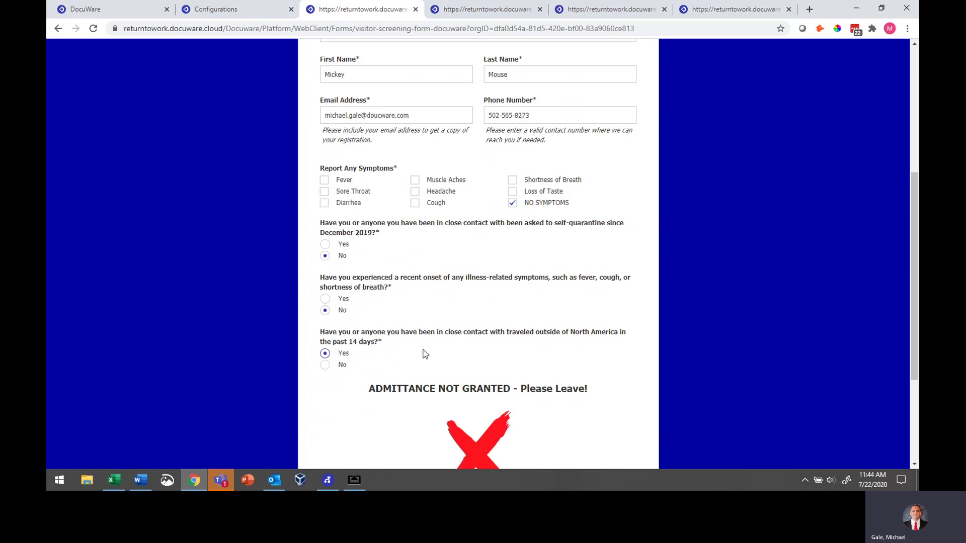
scroll(424, 347, "down", 1)
scroll(426, 339, "down", 2)
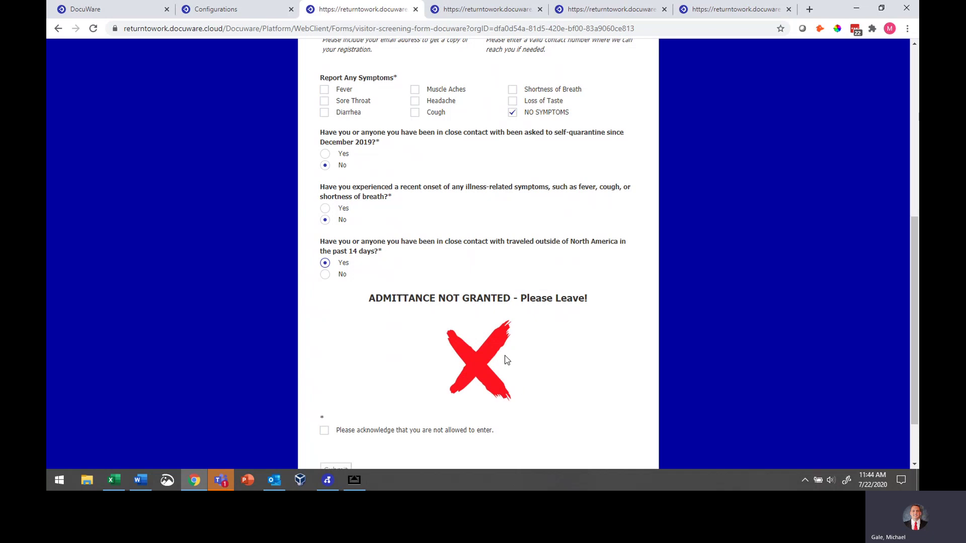
left_click(325, 275)
left_click(328, 356)
scroll(412, 304, "down", 3)
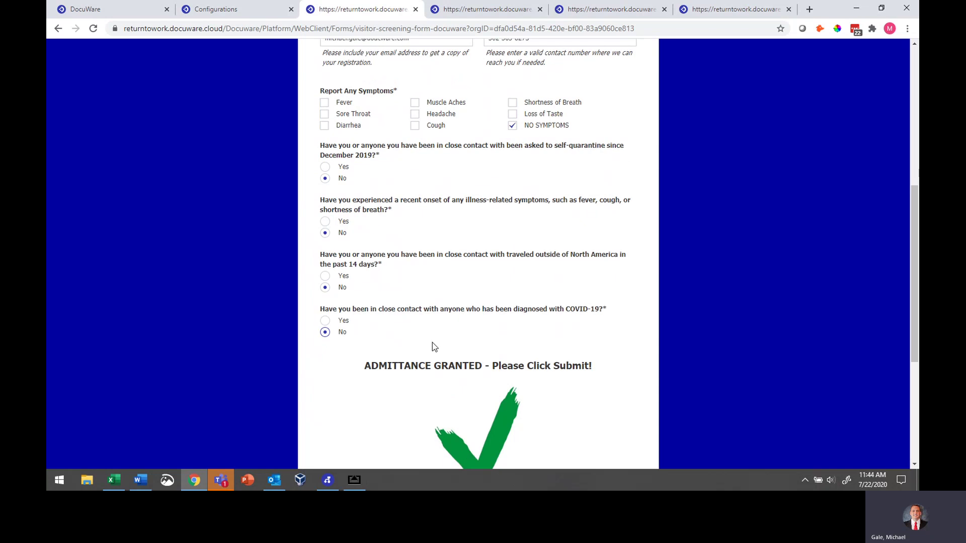
scroll(412, 300, "down", 1)
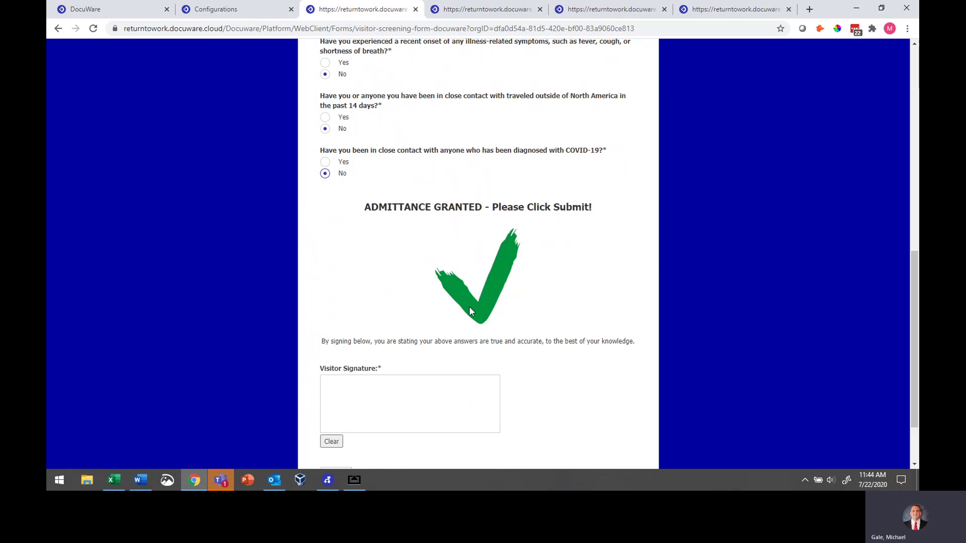
Sign the Visitor Signature box and submit the visitor form
left_click_drag(355, 398, 446, 401)
scroll(483, 405, "down", 2)
scroll(484, 392, "up", 5)
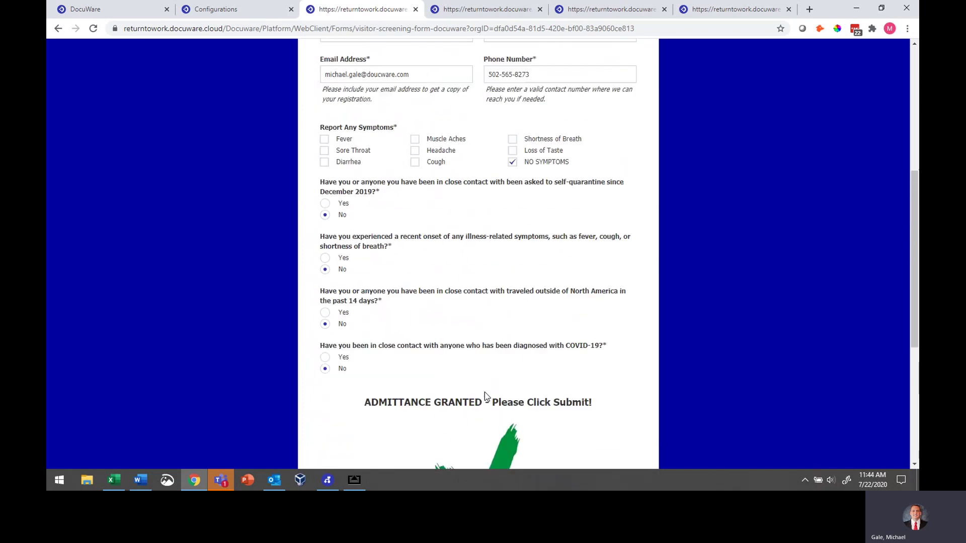
scroll(484, 392, "down", 5)
left_click(347, 400)
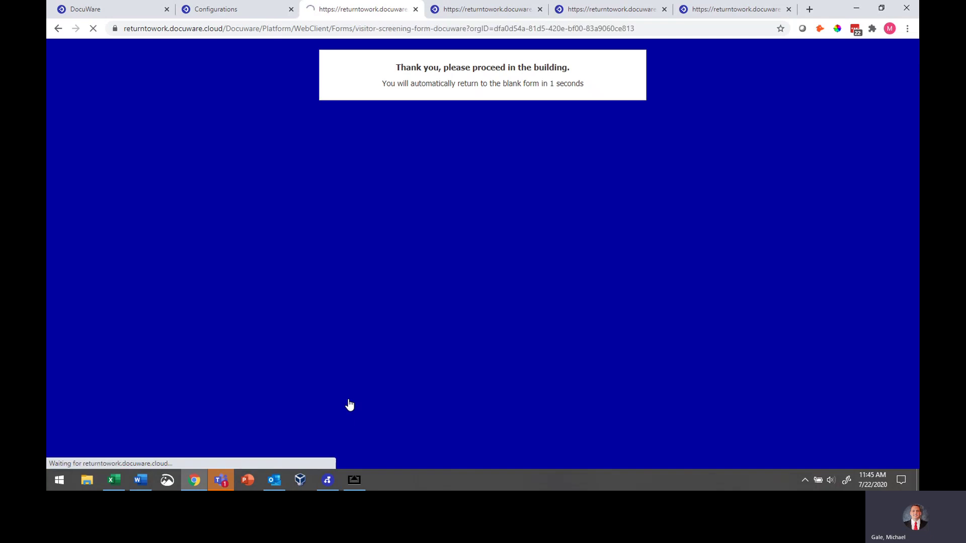
Open the visitor's form from the Visitor Temp Check list, then view the Outlook notification
left_click(140, 14)
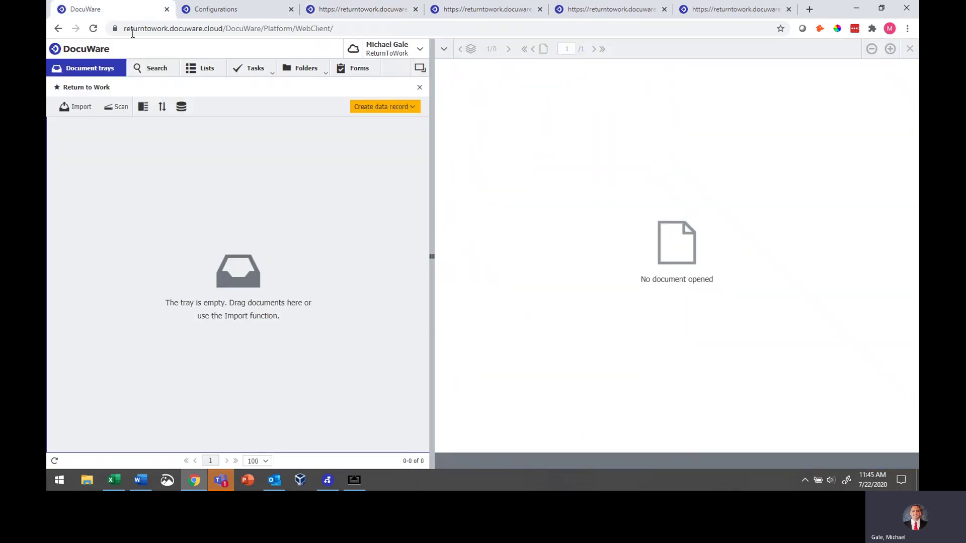
left_click(207, 75)
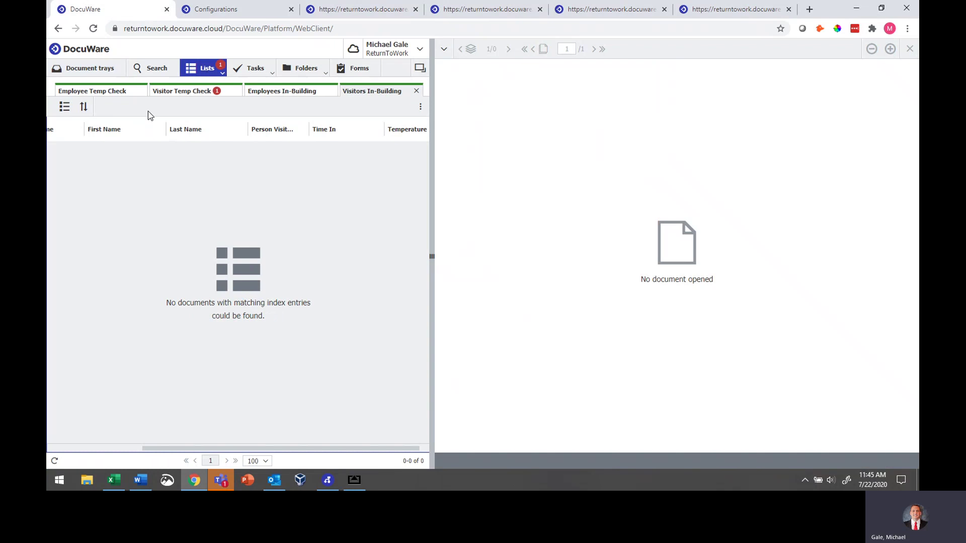
left_click(171, 92)
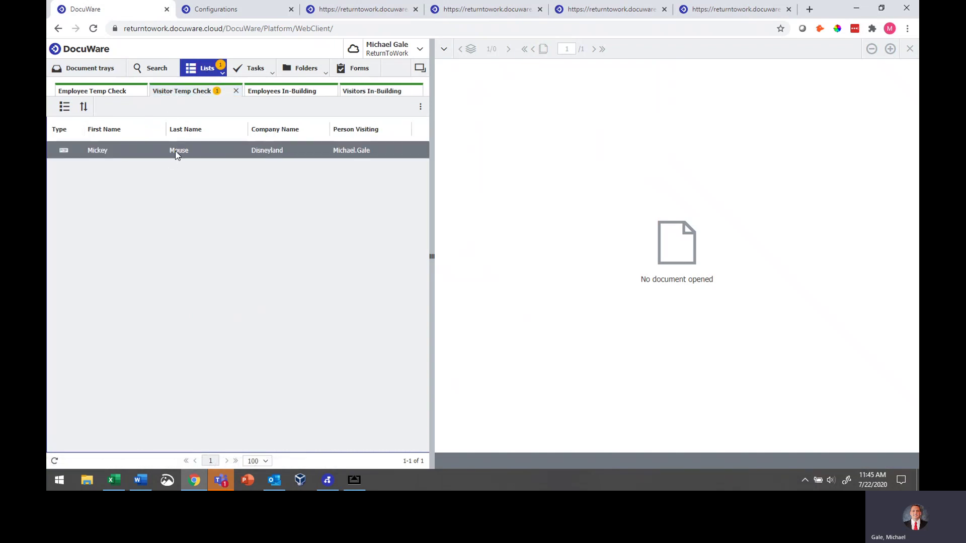
left_click(176, 152)
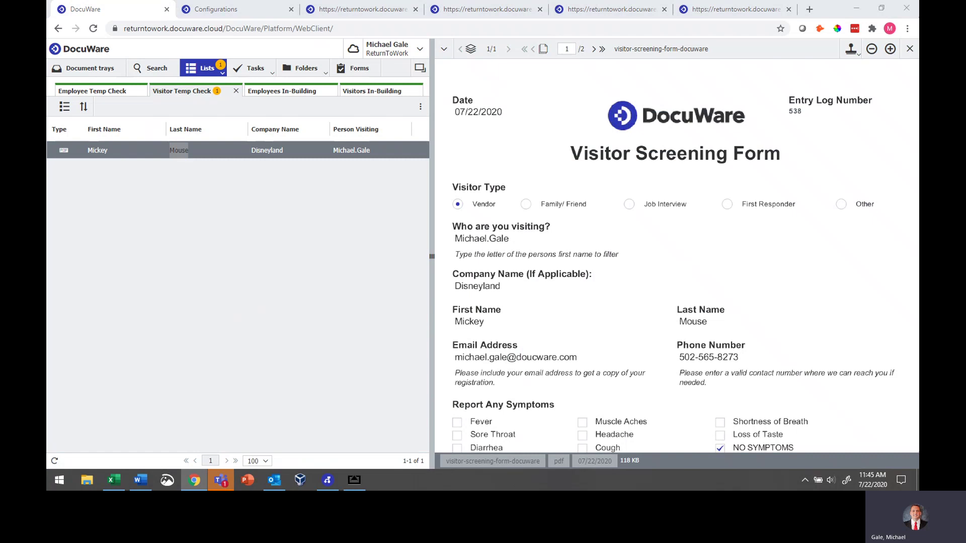
left_click(274, 481)
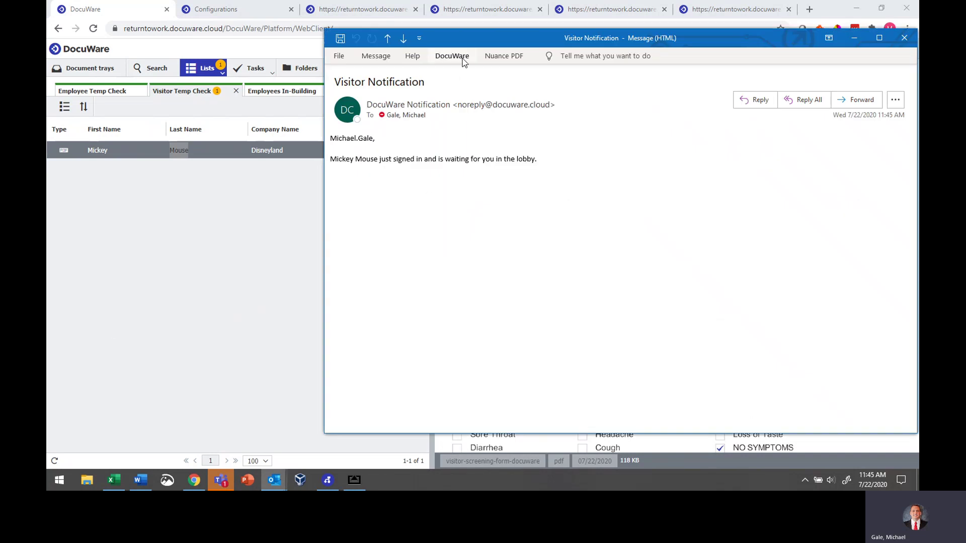
Move the Visitor Notification e-mail window aside and close it
left_click_drag(475, 38, 432, 51)
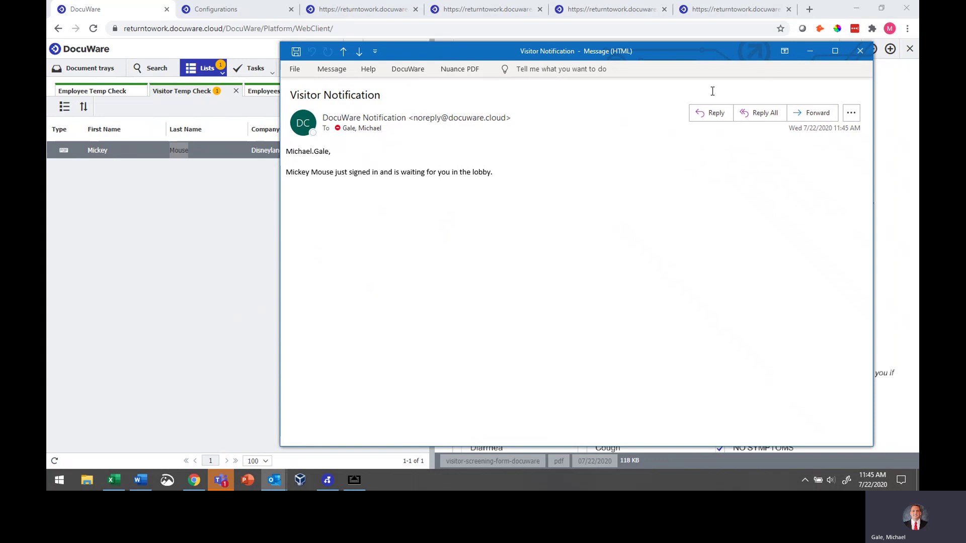
left_click(863, 51)
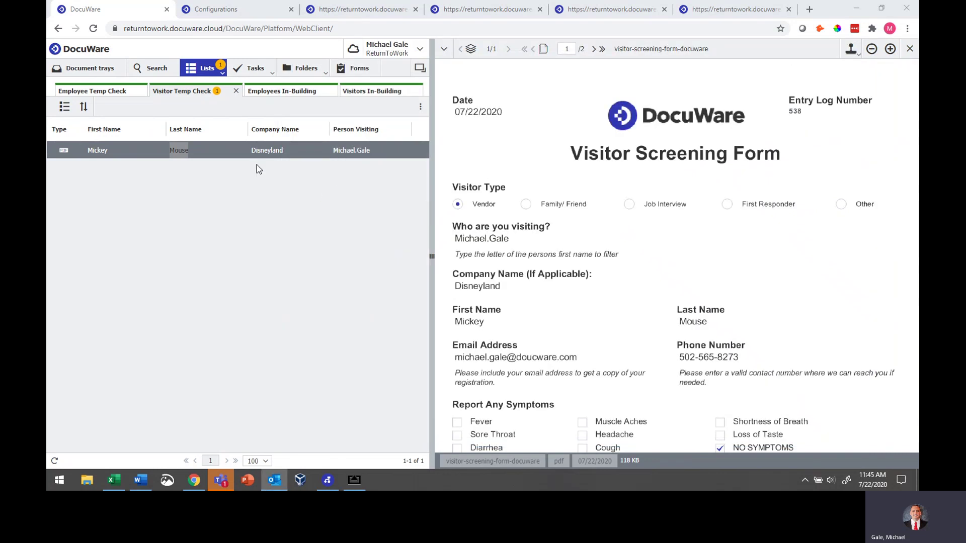
Stamp the visitor's screening form with a 98.7 Temperature Check
left_click(310, 203)
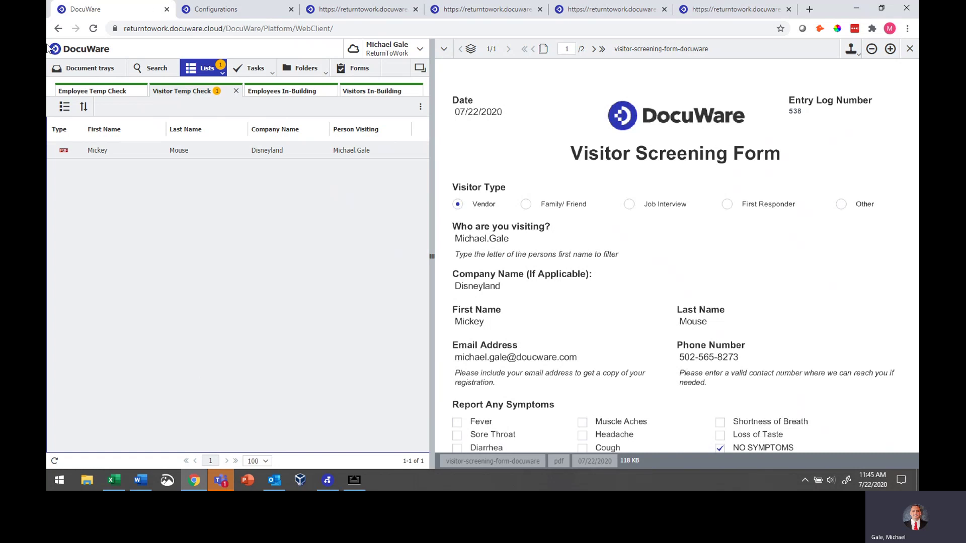
key("alt+Tab")
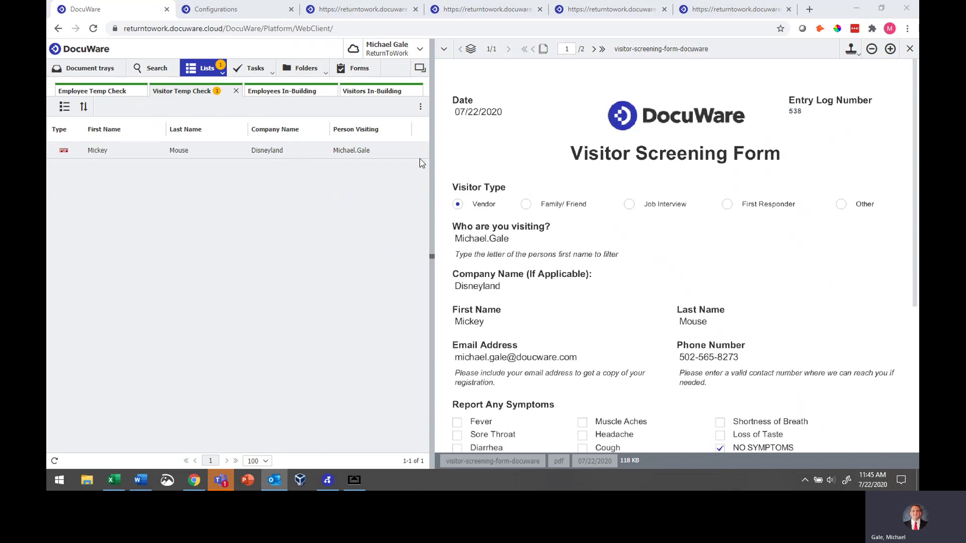
left_click(851, 49)
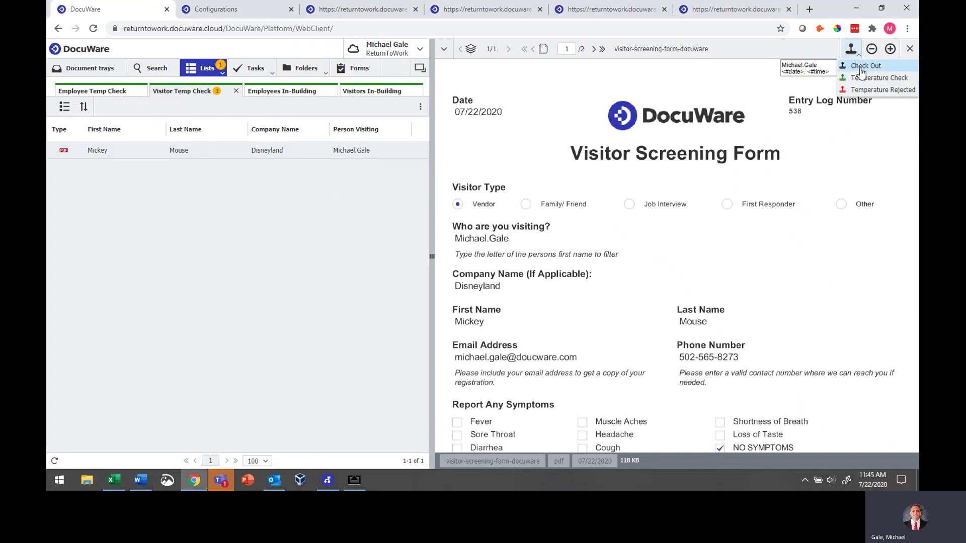
left_click(865, 77)
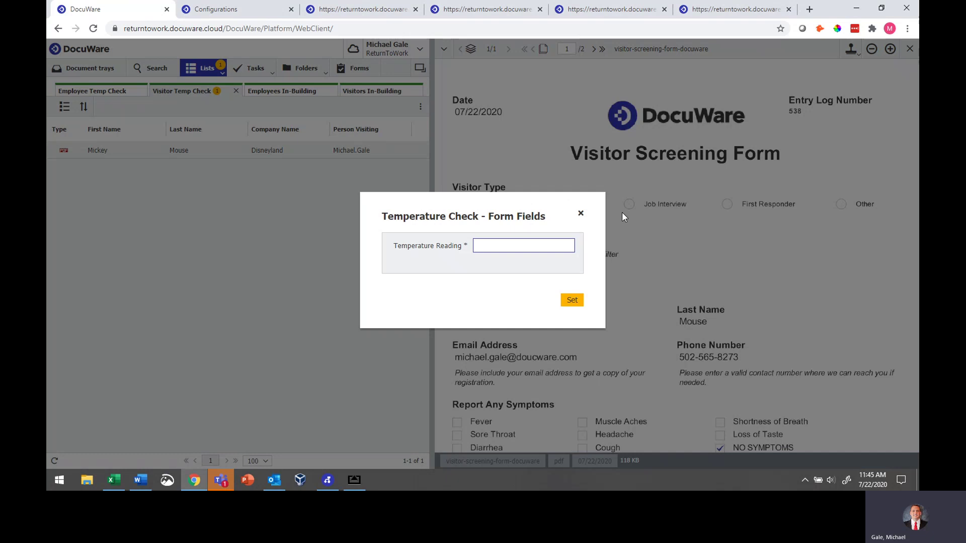
type("98.7")
left_click(574, 301)
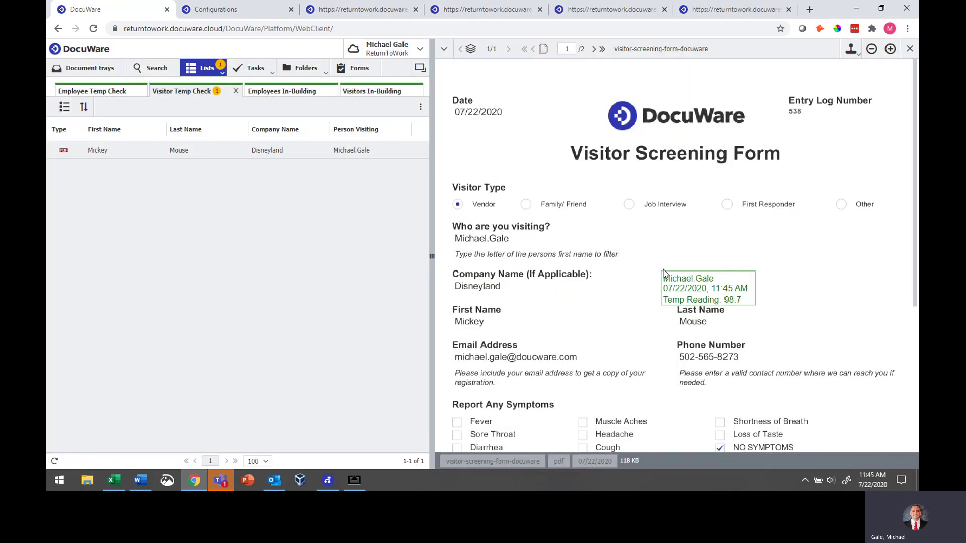
left_click(659, 243)
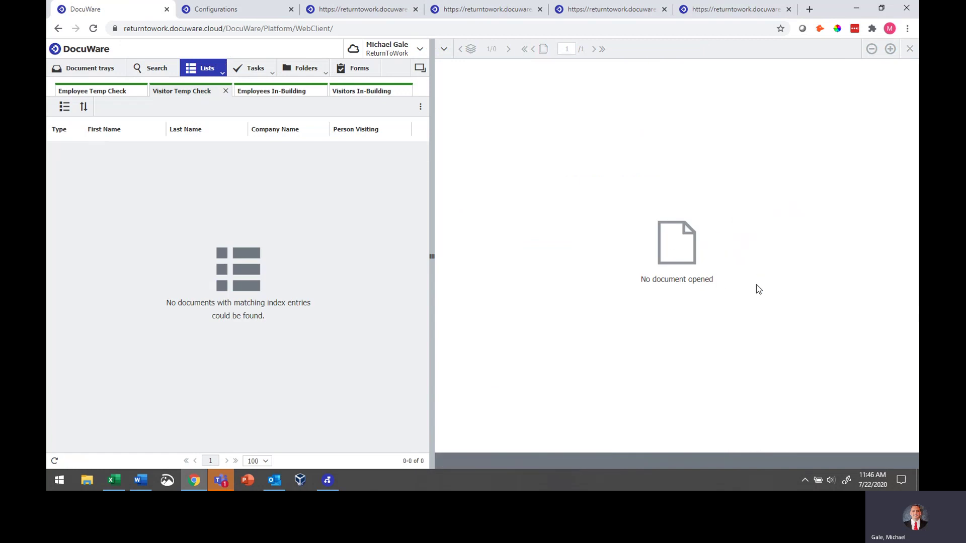
Open the visitor's entry in the Visitors In-Building list to review the stamped form
left_click(369, 93)
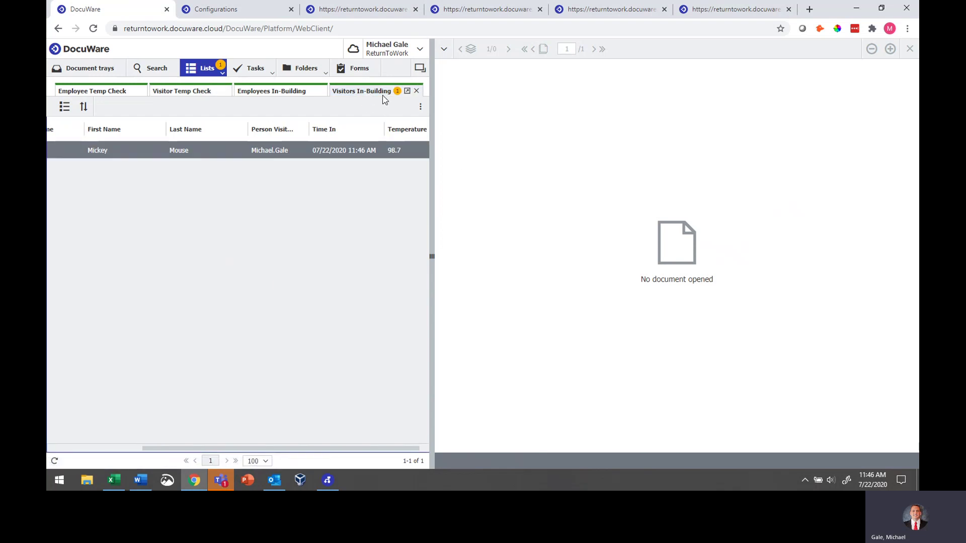
double_click(360, 151)
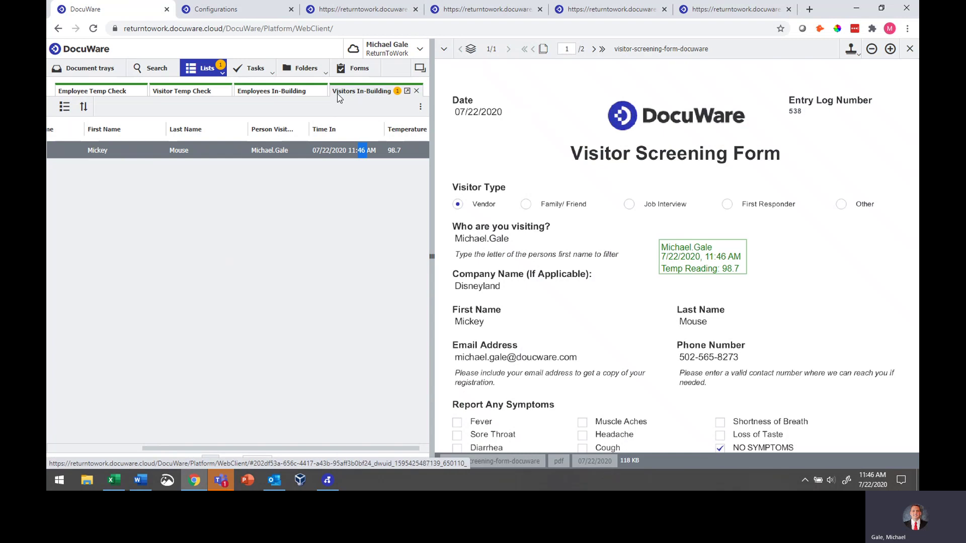
scroll(470, 201, "down", 1)
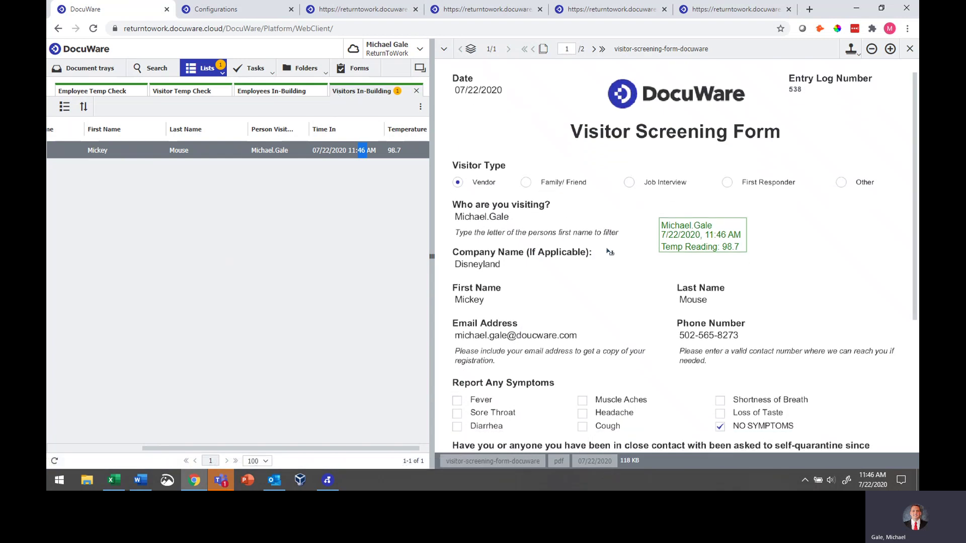
scroll(577, 259, "up", 1)
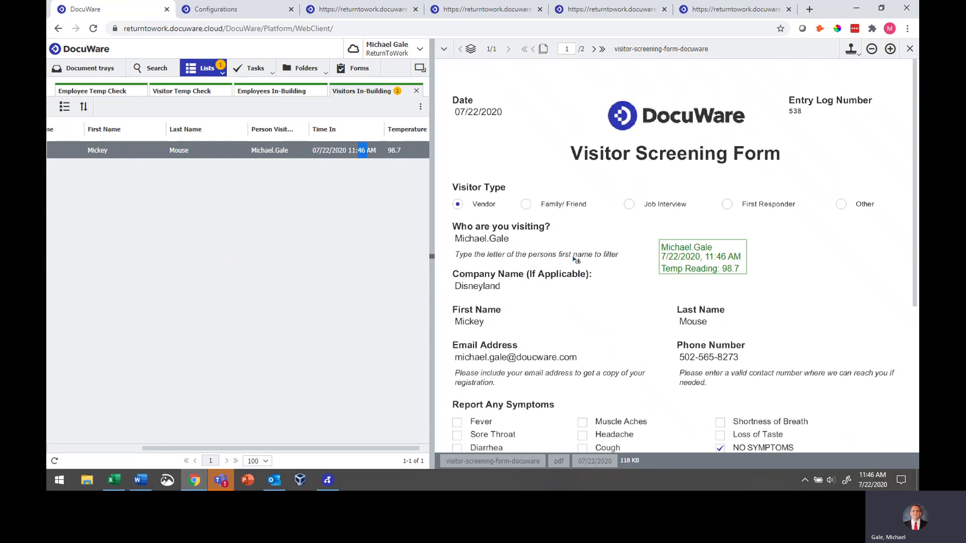
double_click(566, 258)
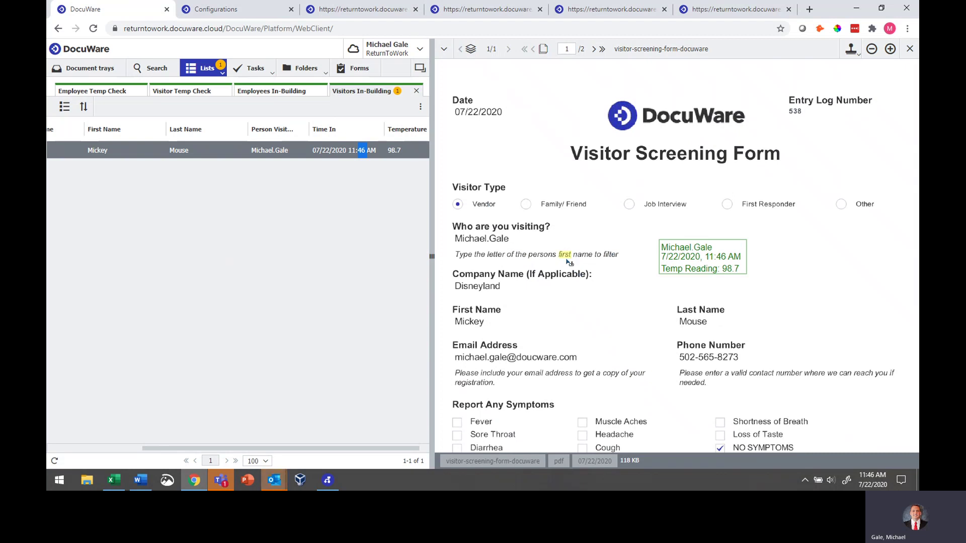
On the Employee Screening Form, select the employee's name and mark NO SYMPTOMS
left_click(617, 9)
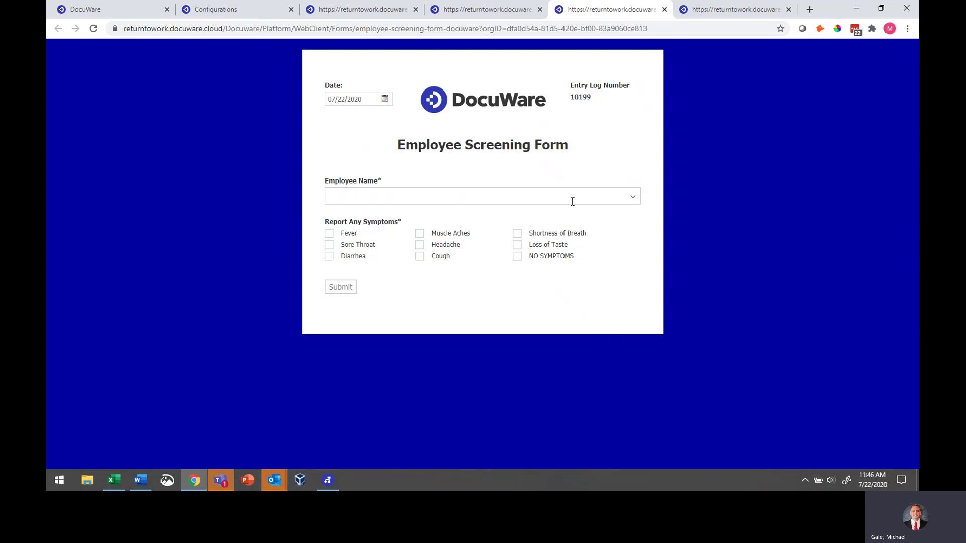
left_click(629, 197)
scroll(433, 159, "down", 3)
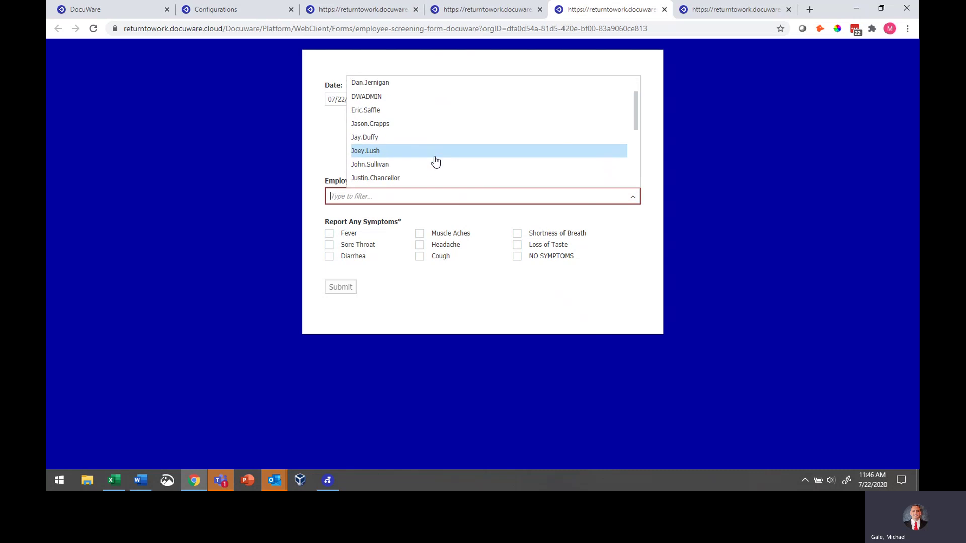
scroll(432, 166, "down", 1)
type("M")
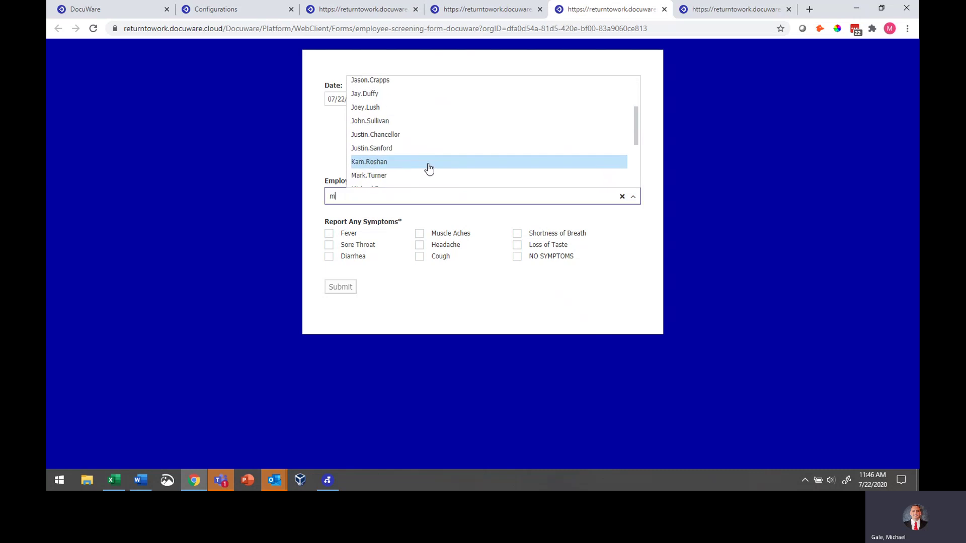
left_click(412, 164)
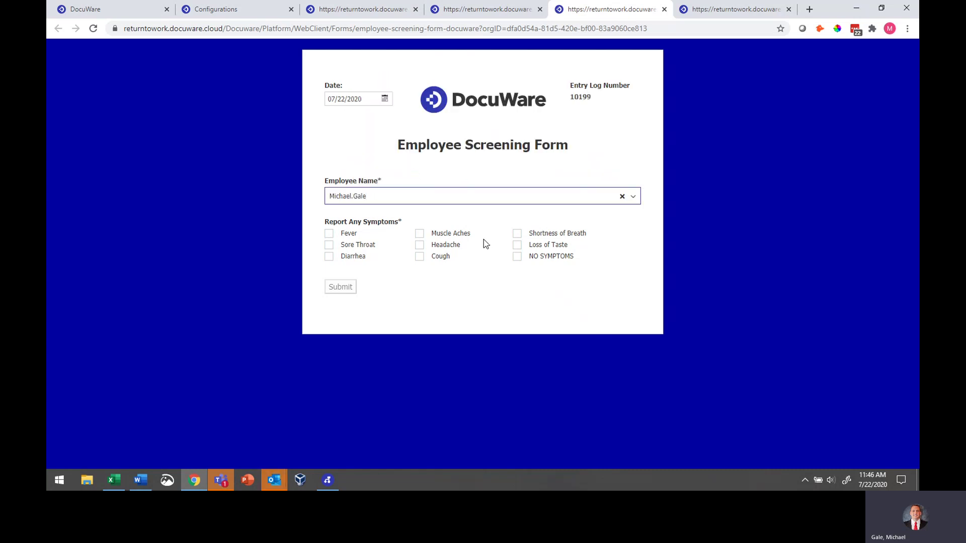
left_click(329, 234)
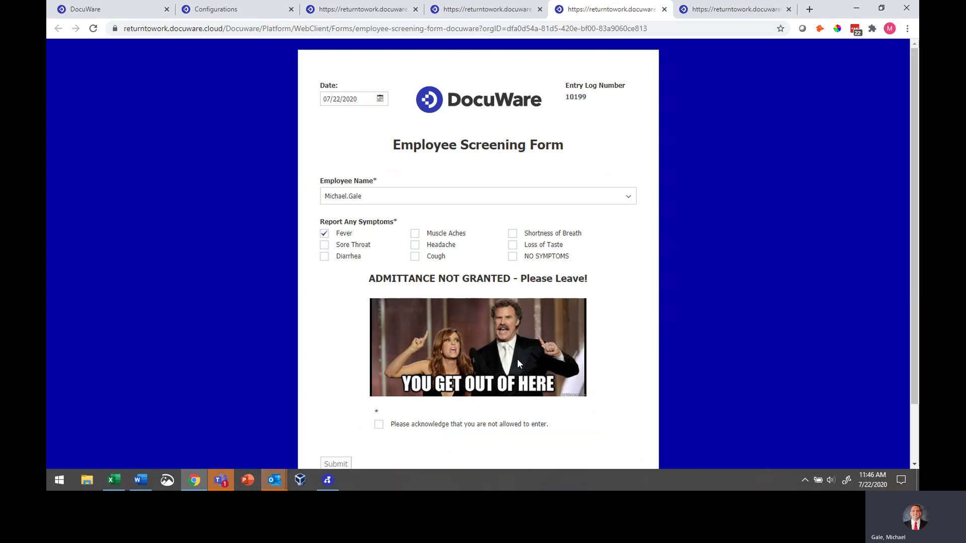
left_click(325, 235)
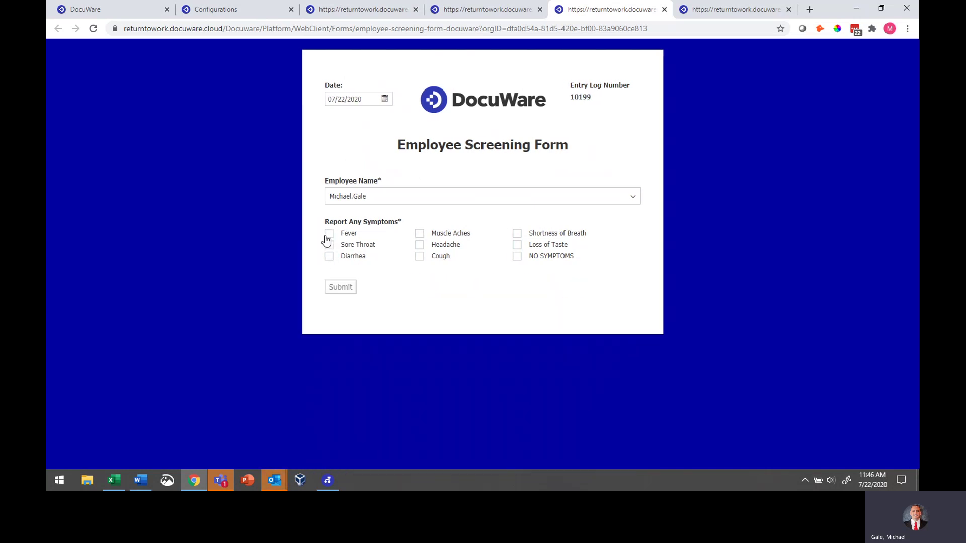
left_click(517, 257)
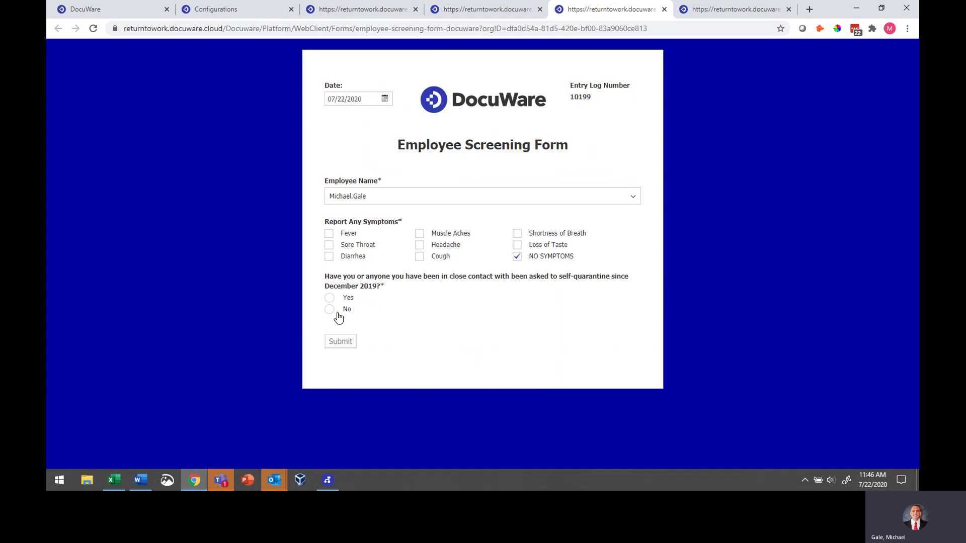
Answer No to all four exposure questions and submit the employee form
left_click(330, 310)
left_click(328, 364)
scroll(330, 397, "down", 1)
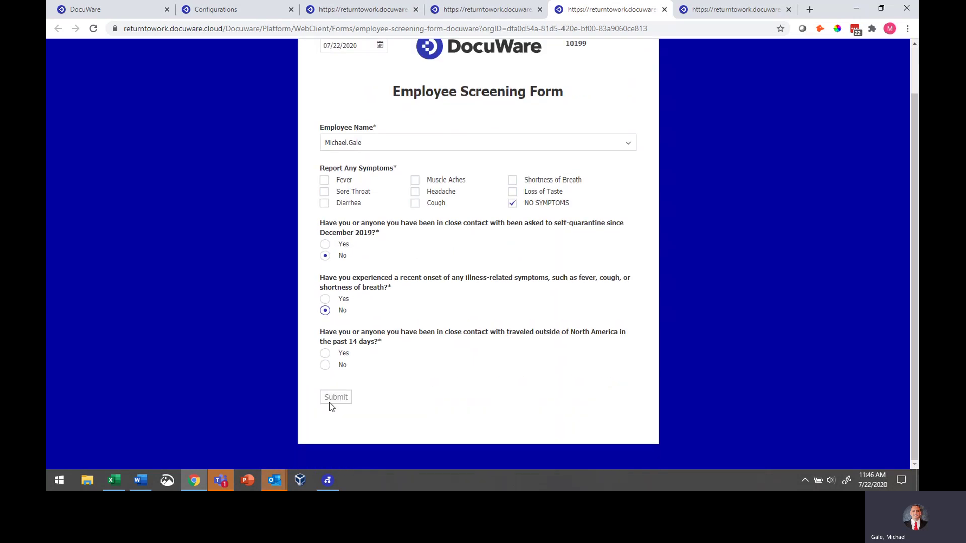
left_click(327, 364)
scroll(328, 365, "down", 1)
left_click(326, 356)
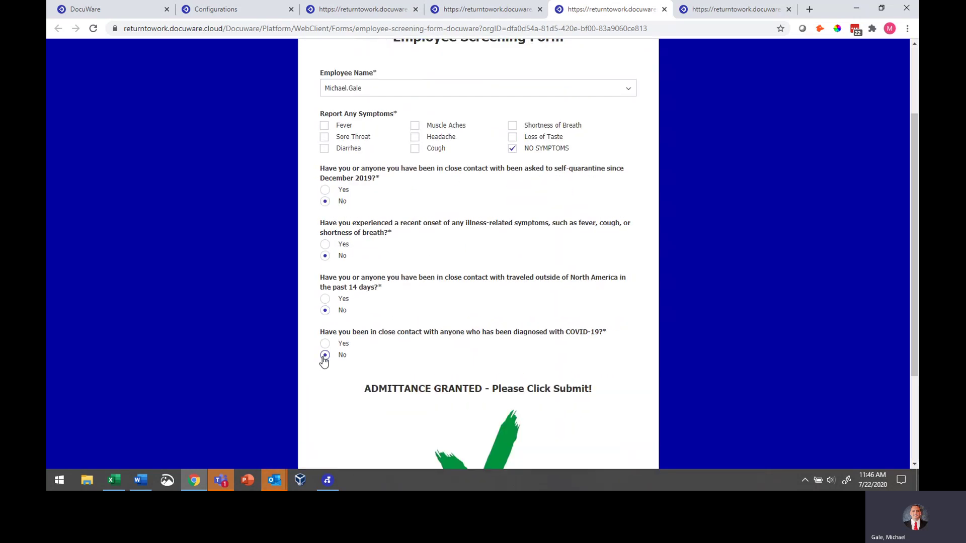
scroll(438, 397, "down", 2)
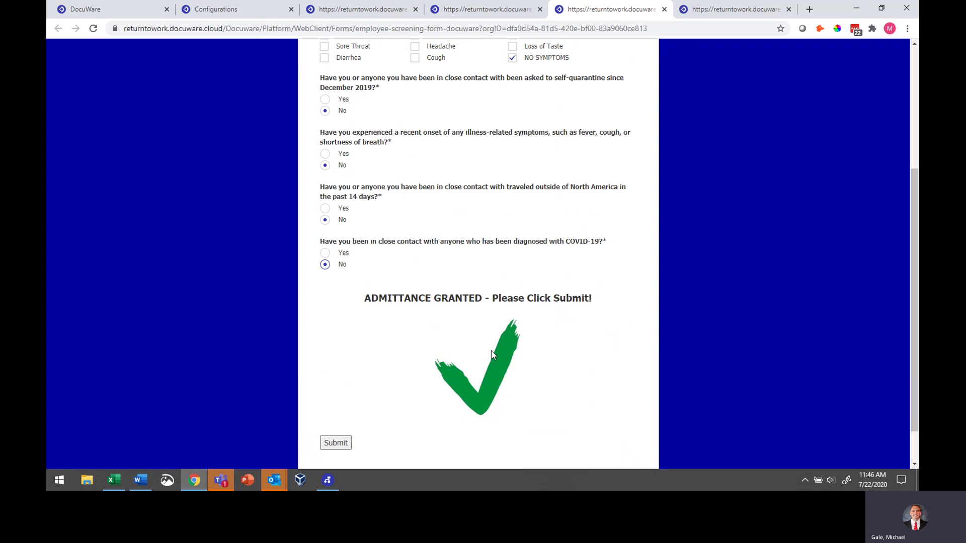
scroll(492, 355, "down", 1)
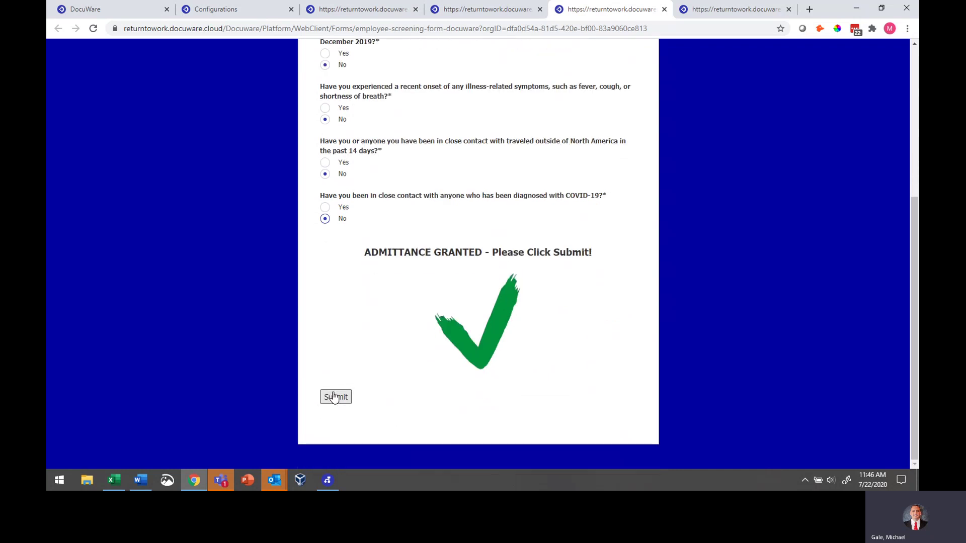
left_click(335, 397)
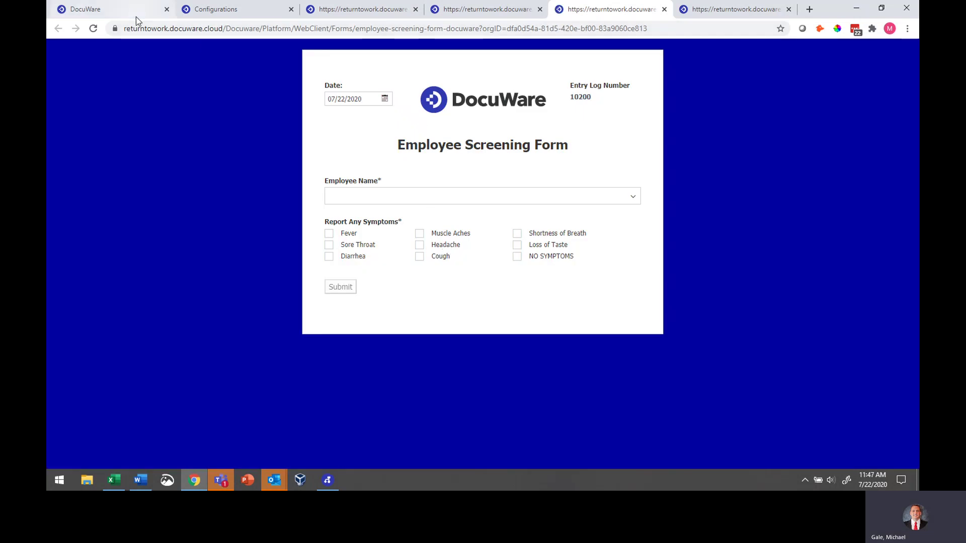
left_click(135, 16)
left_click(109, 91)
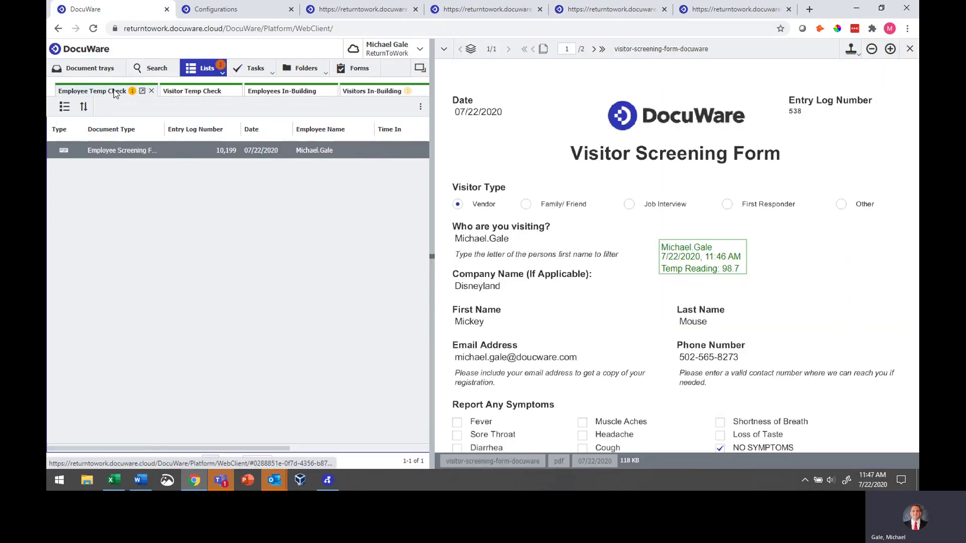
left_click(181, 154)
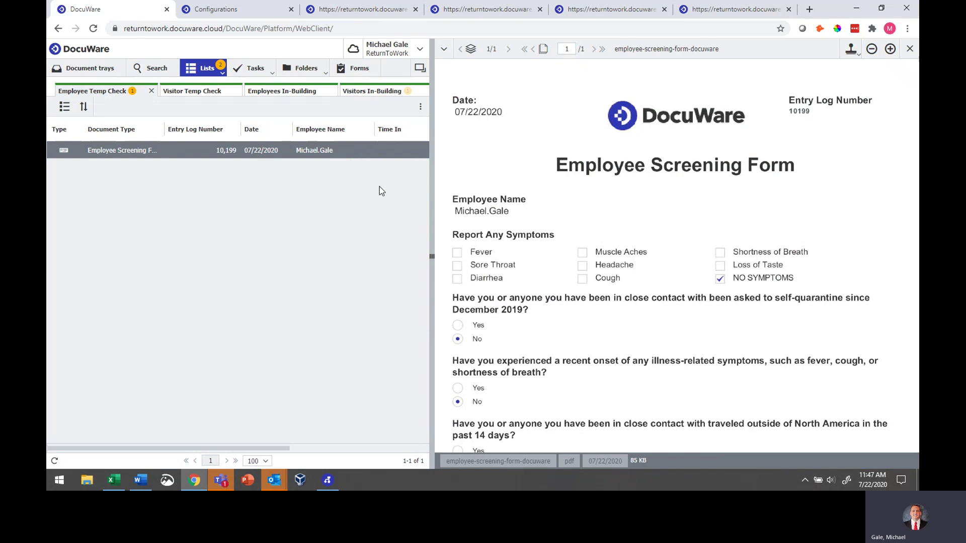
left_click(851, 49)
left_click(859, 79)
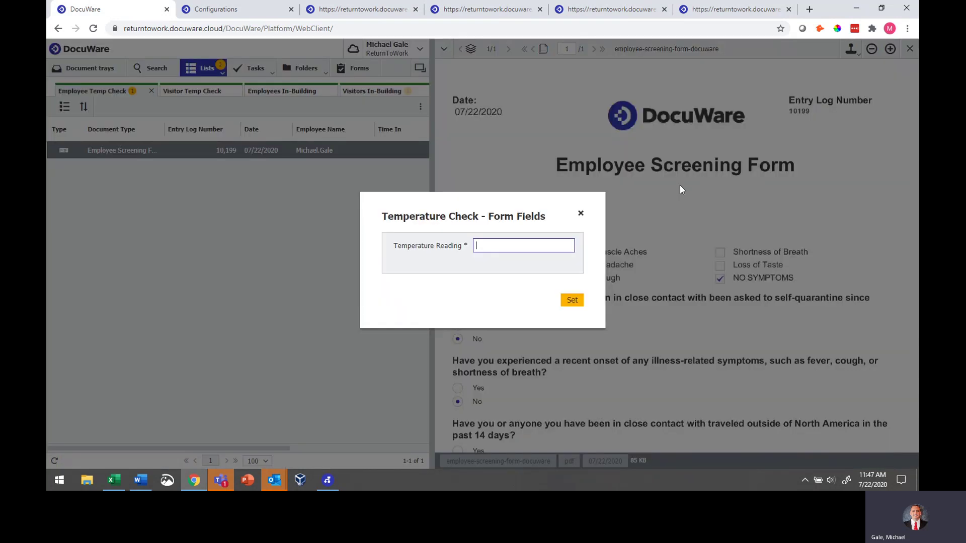
type("98.7")
left_click(579, 304)
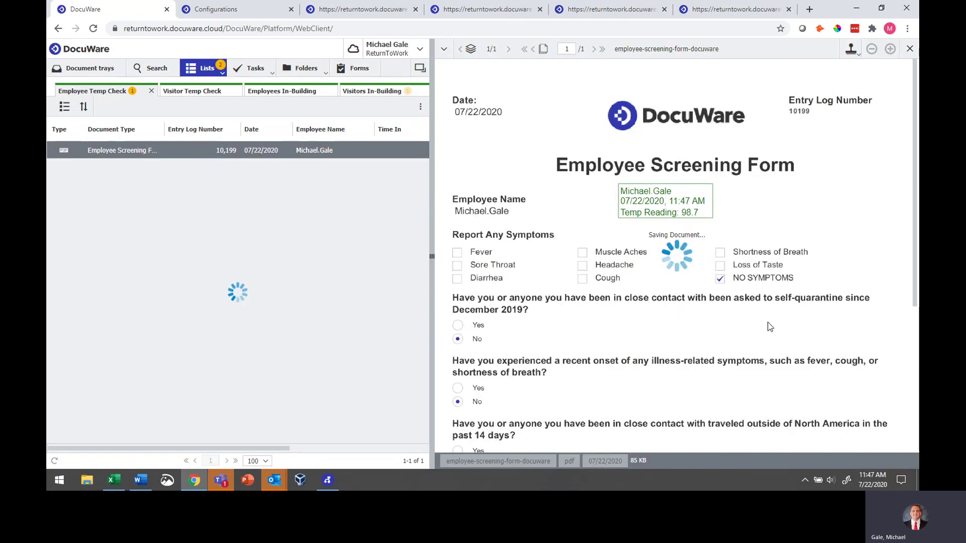
left_click(280, 92)
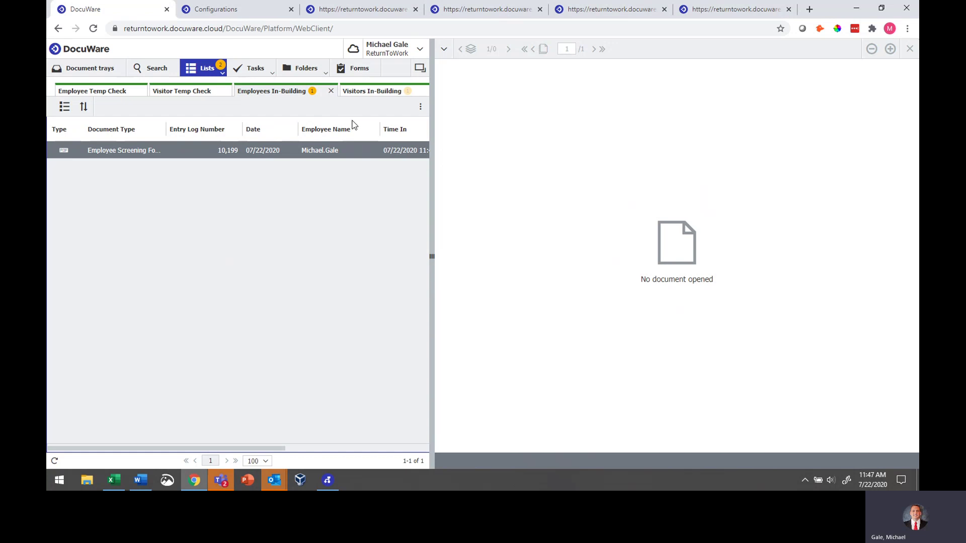
left_click(372, 91)
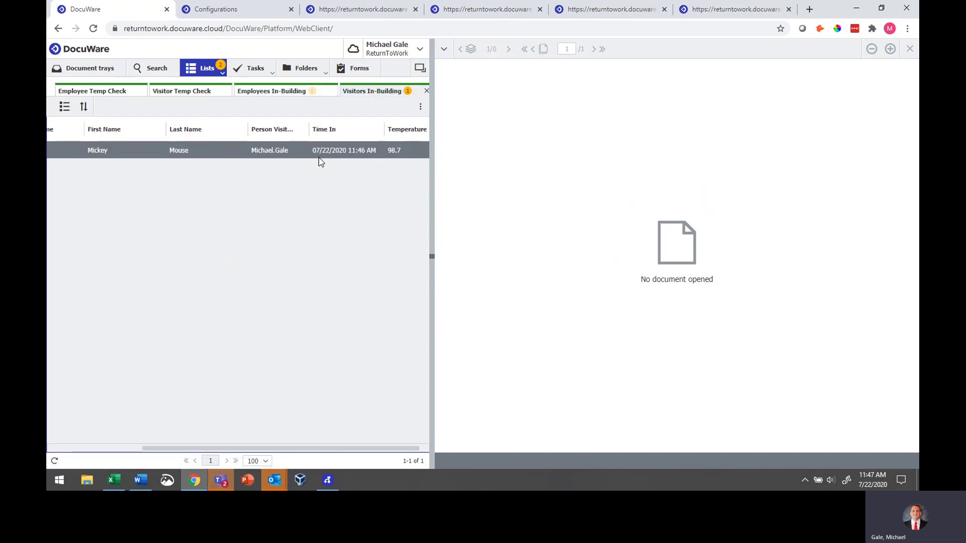
Bring Word forward and scroll down to the CHECK OUT page's visitor and employee QR codes
left_click(139, 480)
scroll(420, 254, "down", 7)
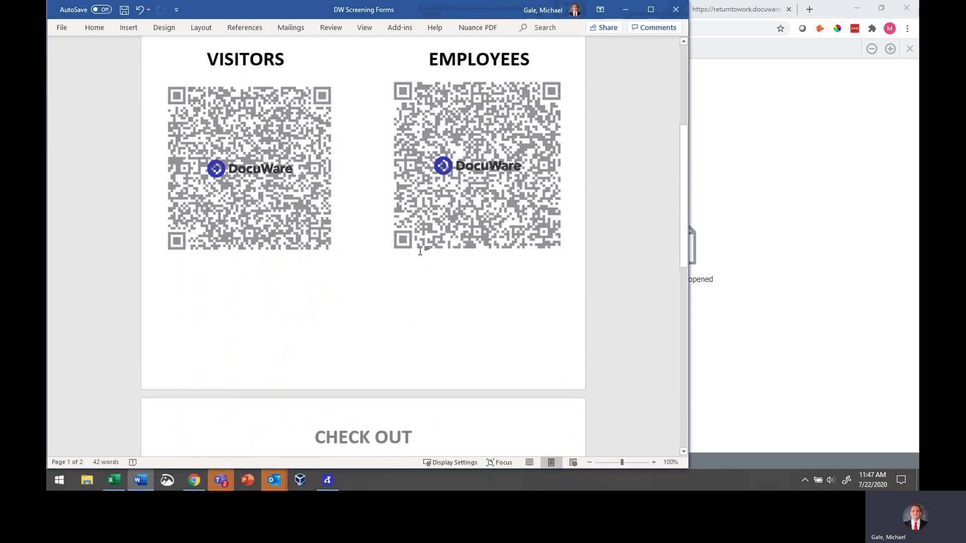
scroll(420, 250, "down", 5)
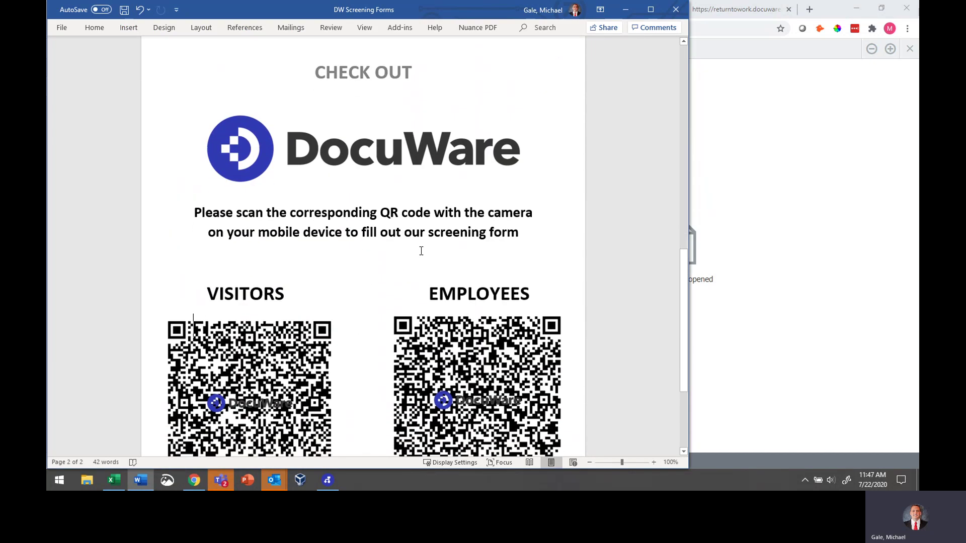
scroll(421, 251, "down", 1)
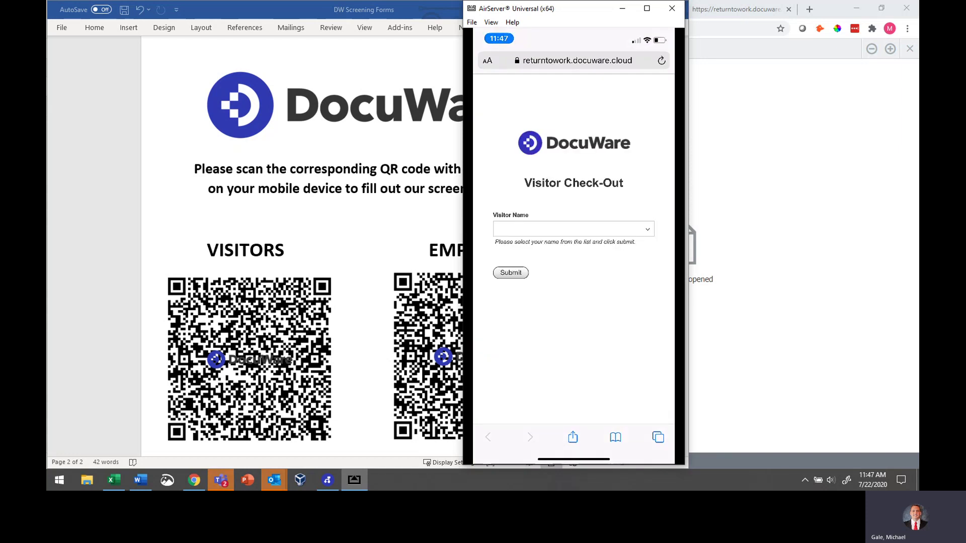
Reposition the phone mirror window to the right, beside the DocuWare browser
left_click_drag(590, 15, 773, 21)
left_click(196, 482)
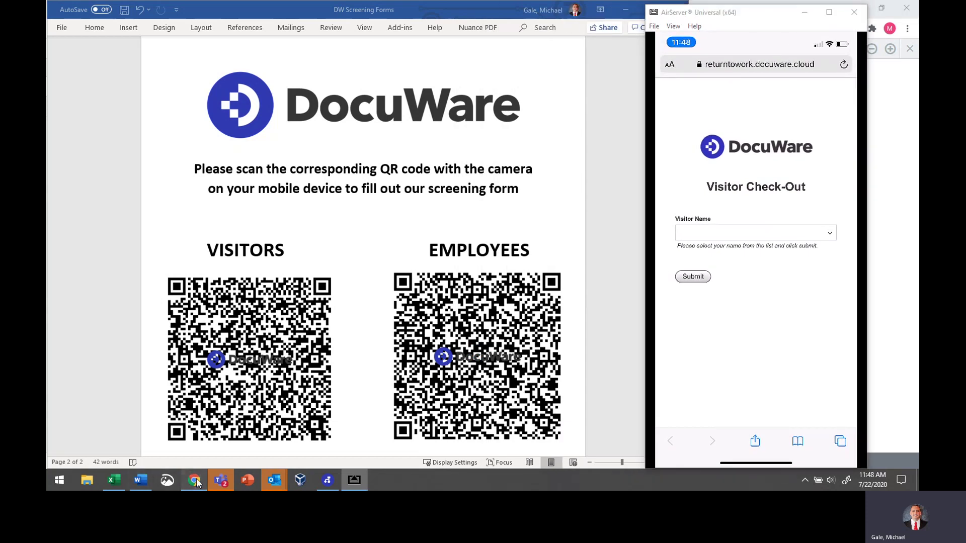
left_click(355, 480)
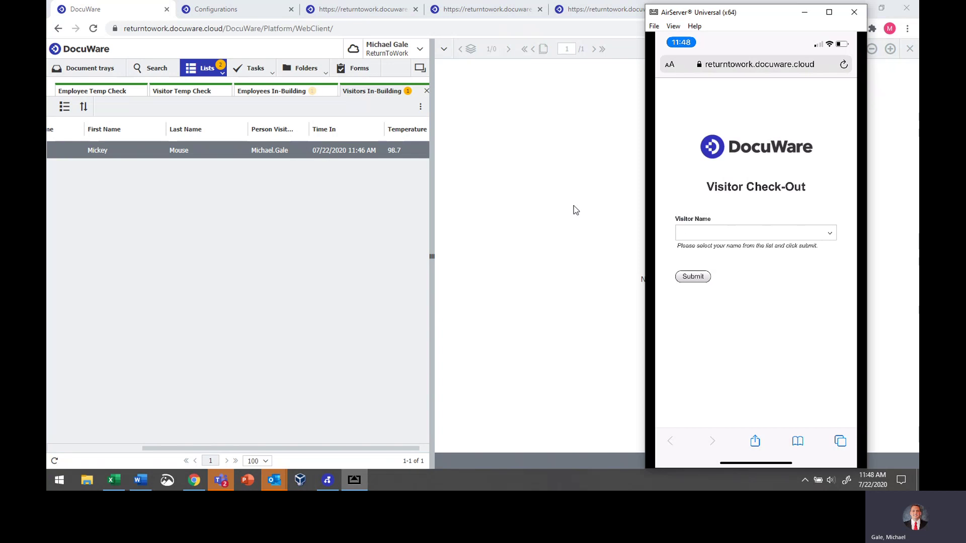
Select the visitor on the phone's Visitor Check-Out form, submit it, and close AirServer
left_click(680, 231)
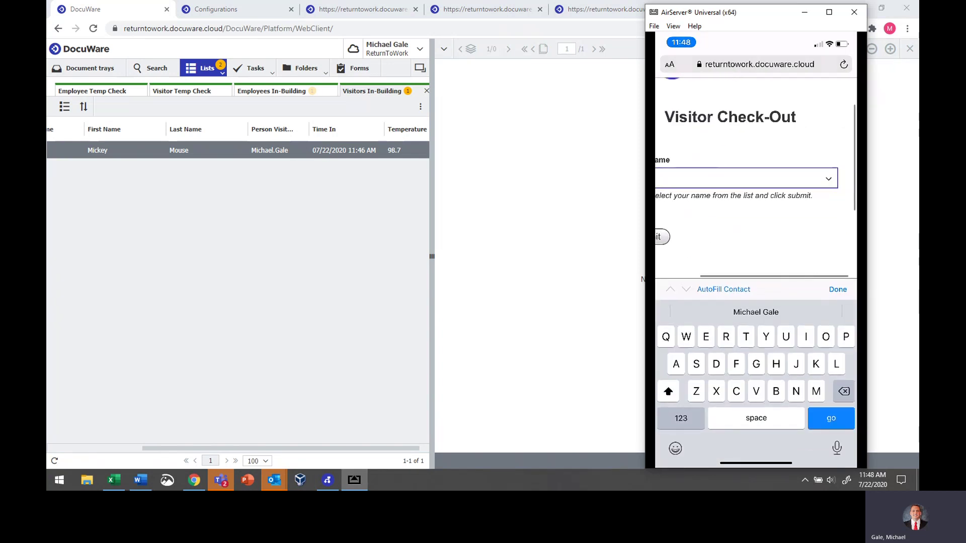
left_click(739, 157)
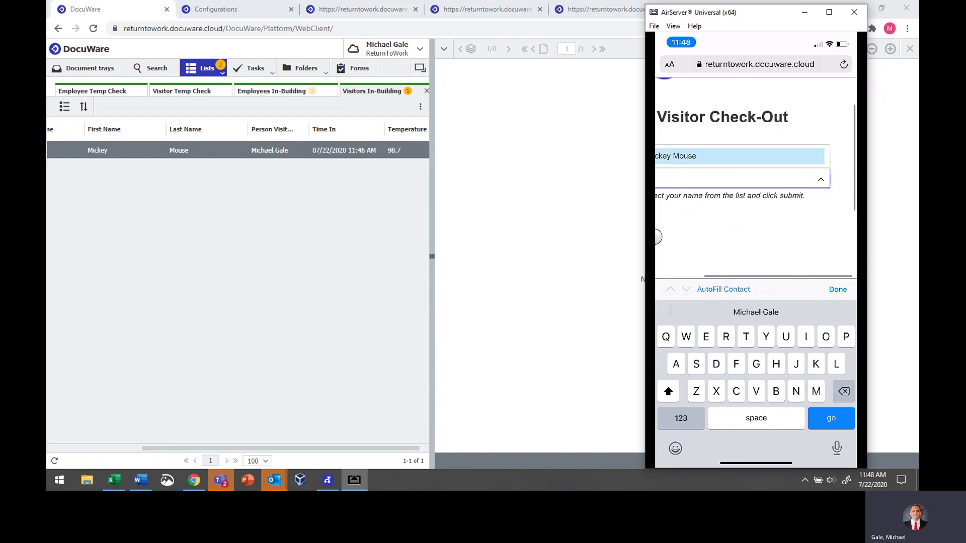
left_click(684, 237)
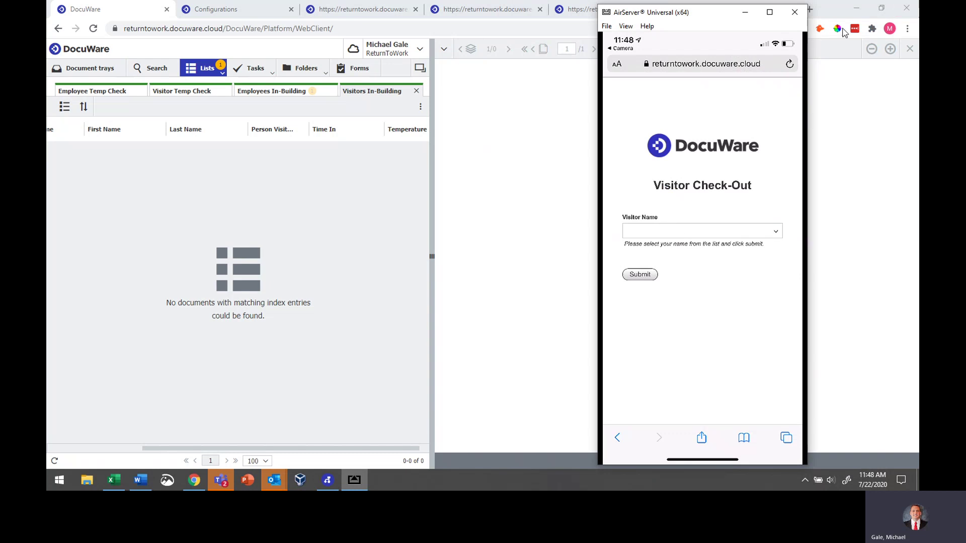
left_click(796, 12)
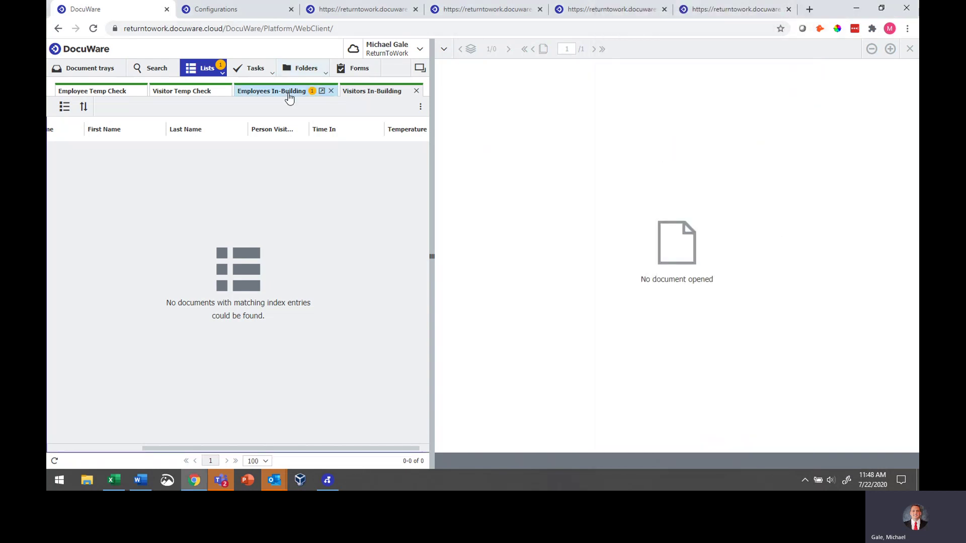
Place a Check Out stamp on the employee's screening form from the Employees In-Building list
left_click(286, 92)
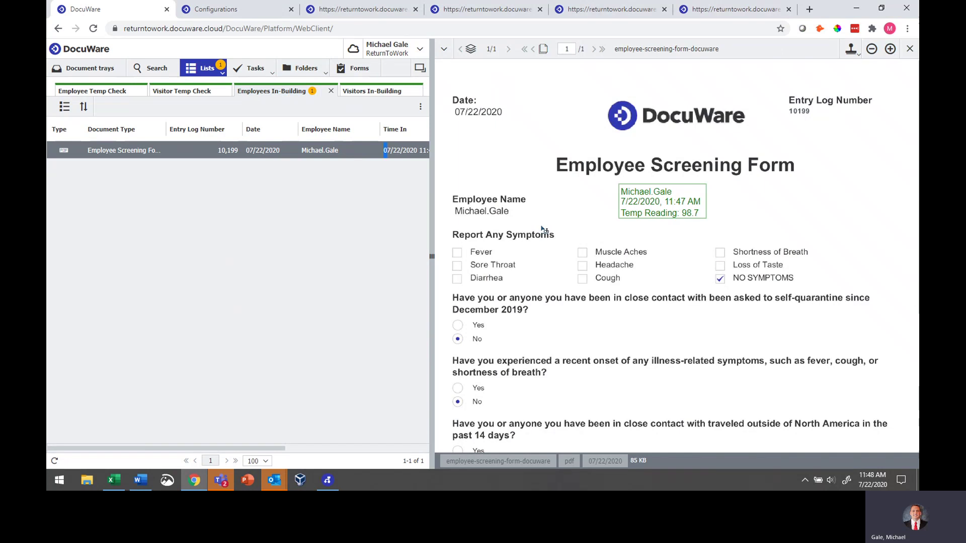
left_click(860, 49)
left_click(866, 67)
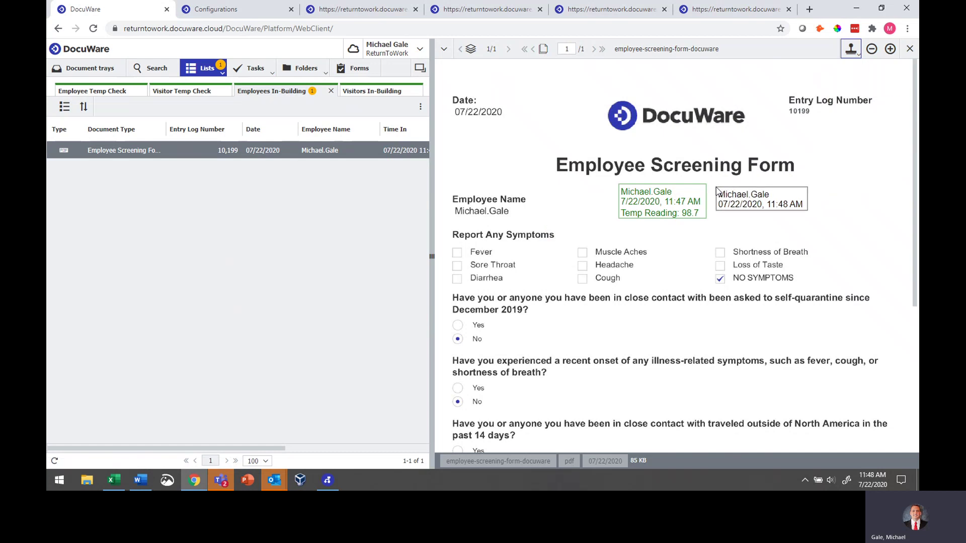
left_click(716, 189)
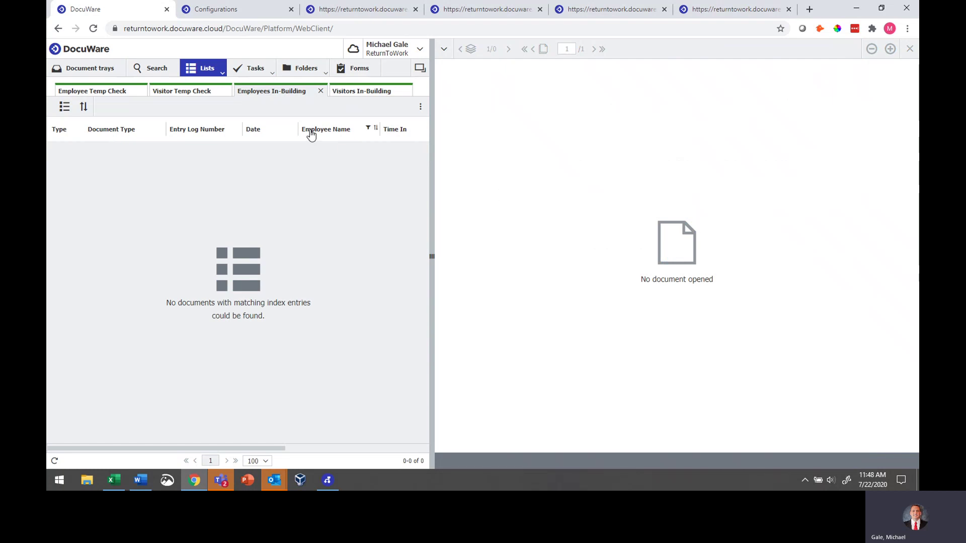
Search employee screening forms stored today and view the result's Time Out and Checked Out columns
left_click(156, 70)
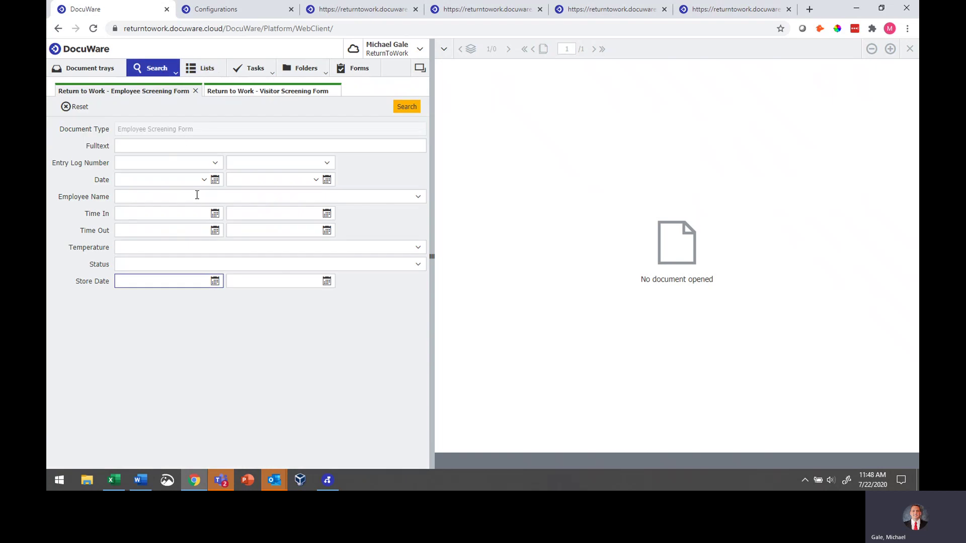
key("space")
left_click(400, 107)
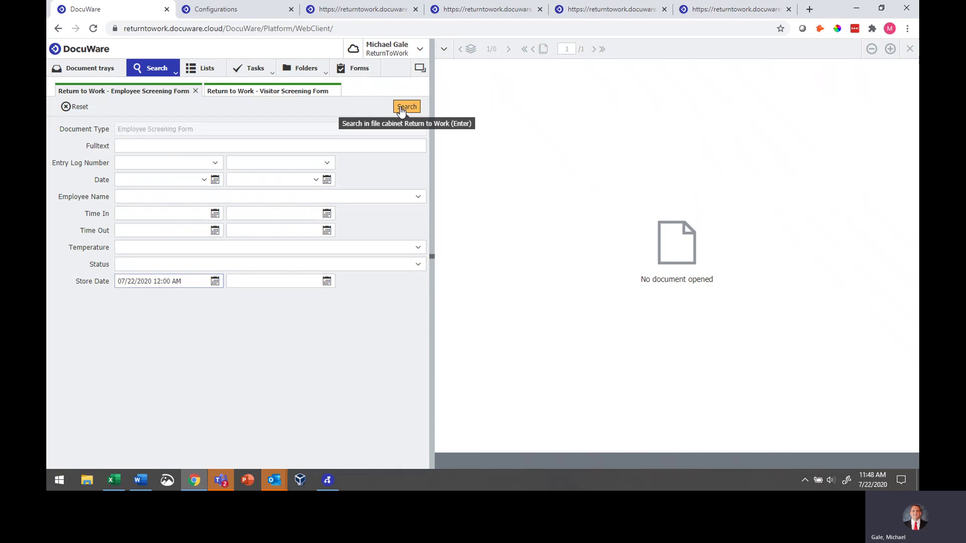
left_click(206, 152)
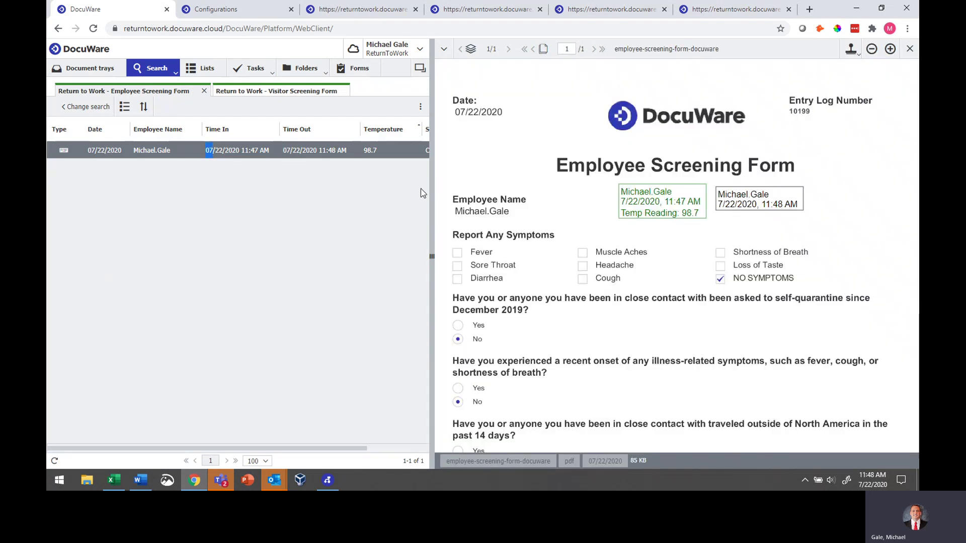
left_click_drag(432, 193, 534, 193)
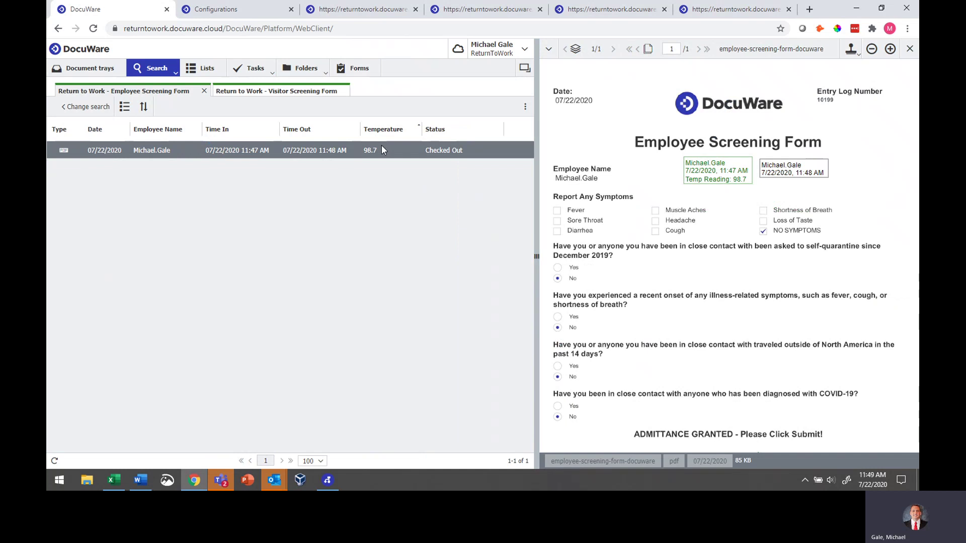
Search today's visitor screening forms and view the visitor's record with its 12:00 PM time out
left_click(254, 93)
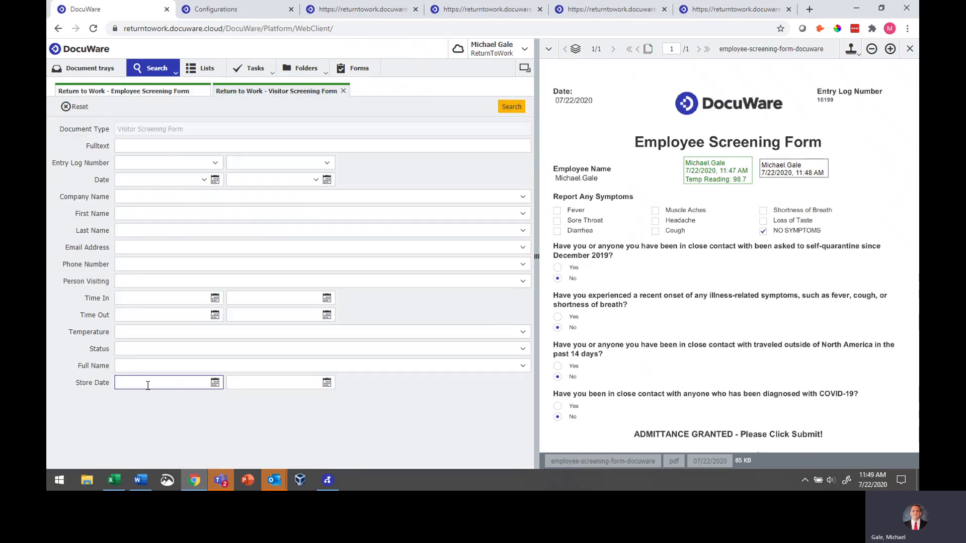
left_click(511, 106)
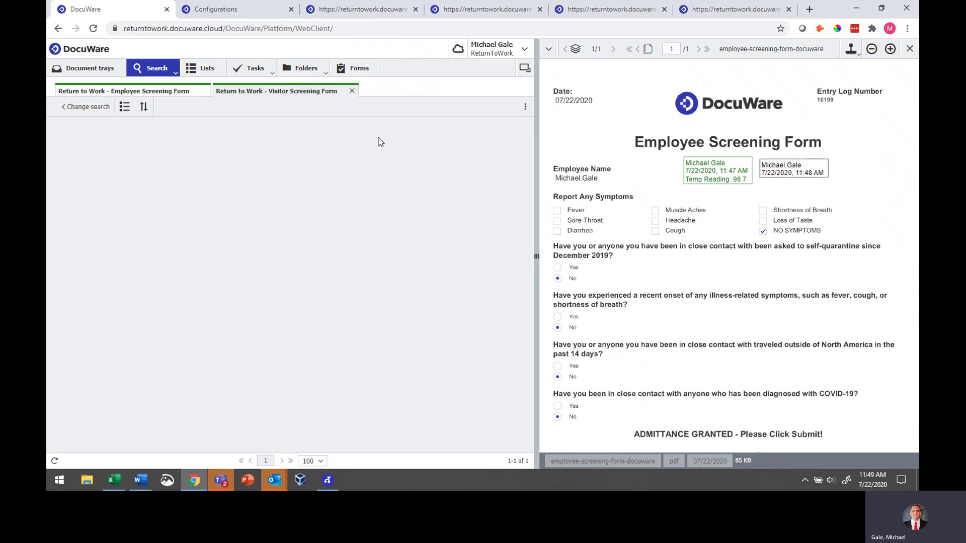
left_click(183, 154)
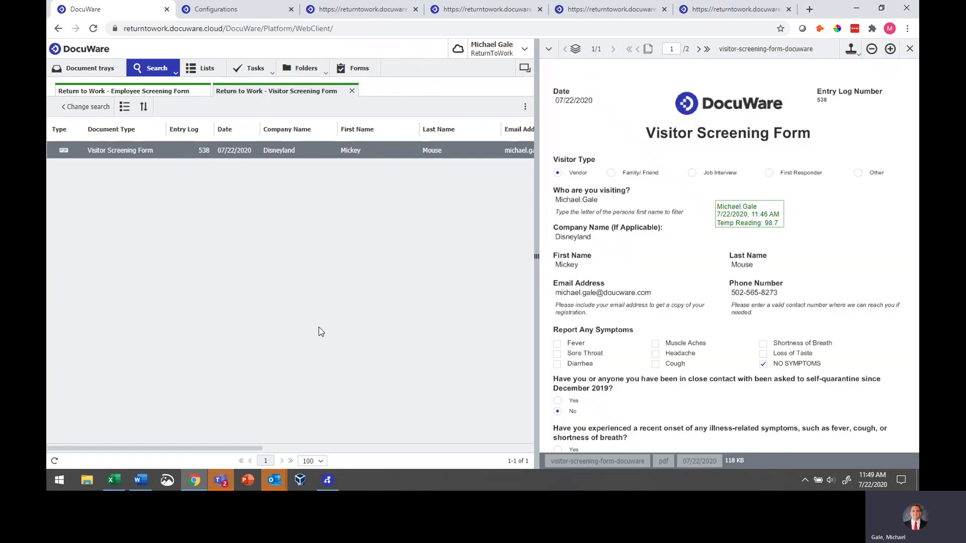
left_click_drag(193, 449, 439, 454)
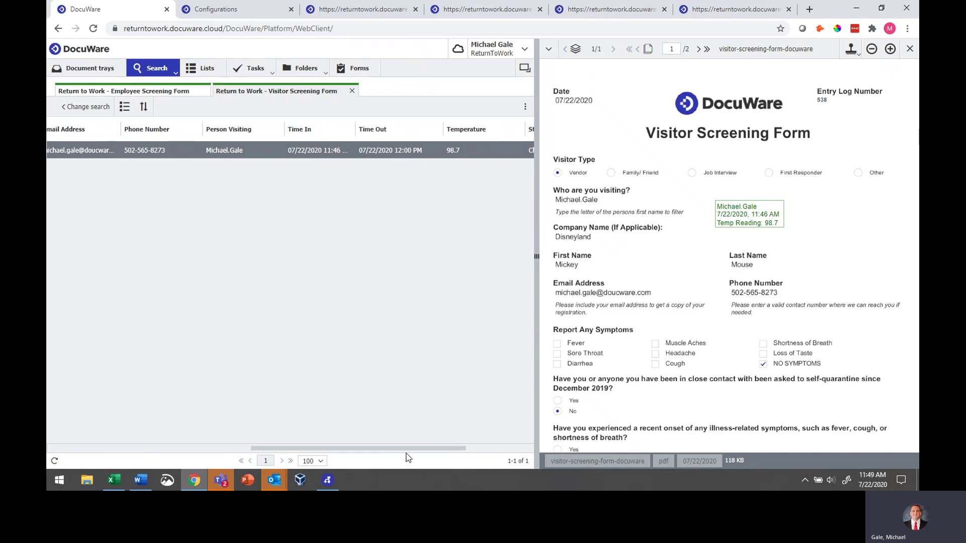
left_click_drag(405, 448, 322, 447)
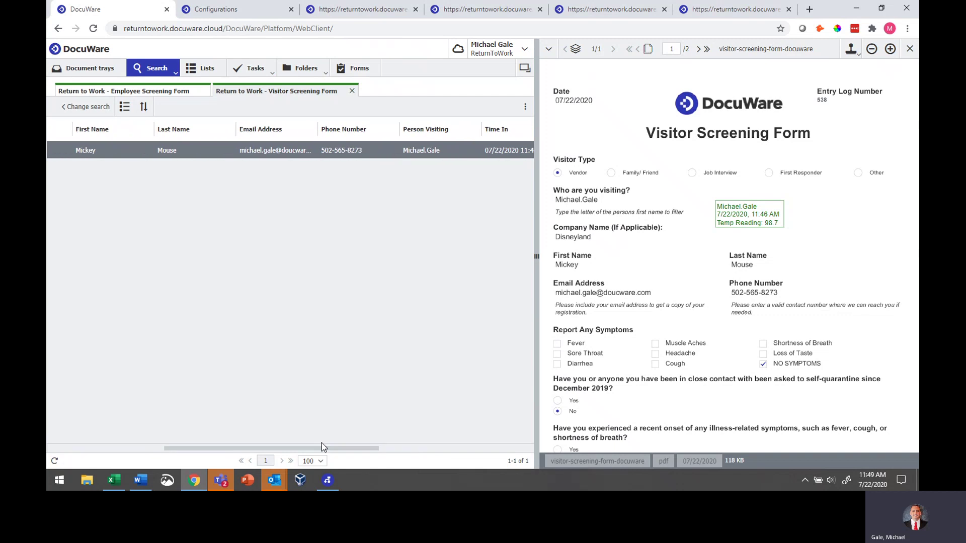